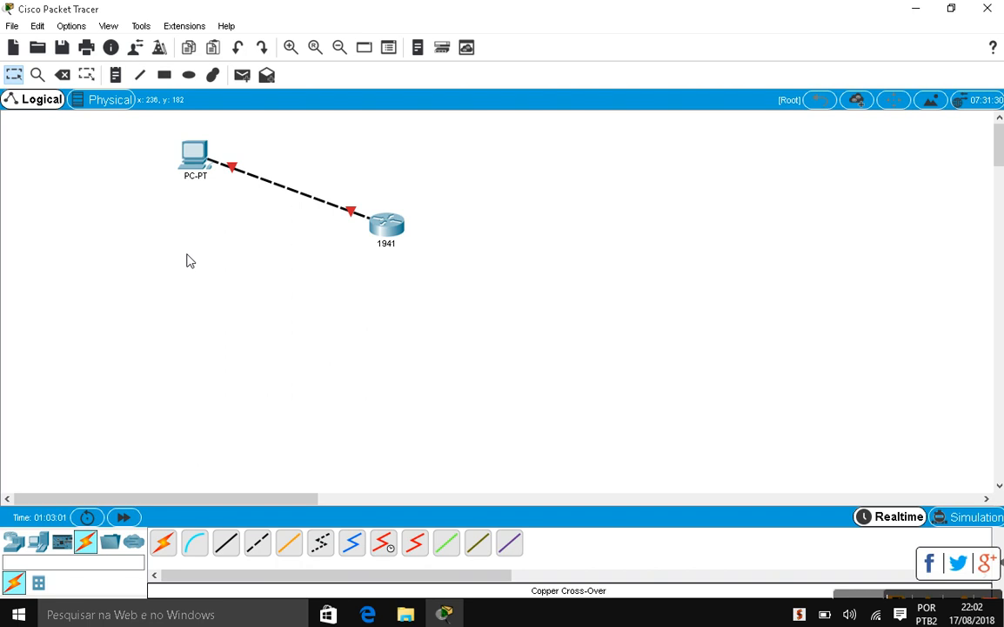
# Move the PC-PT left of the 1941 router so their cable runs horizontally, then open the router
pyautogui.moveTo(193, 154); pyautogui.dragTo(170, 214)
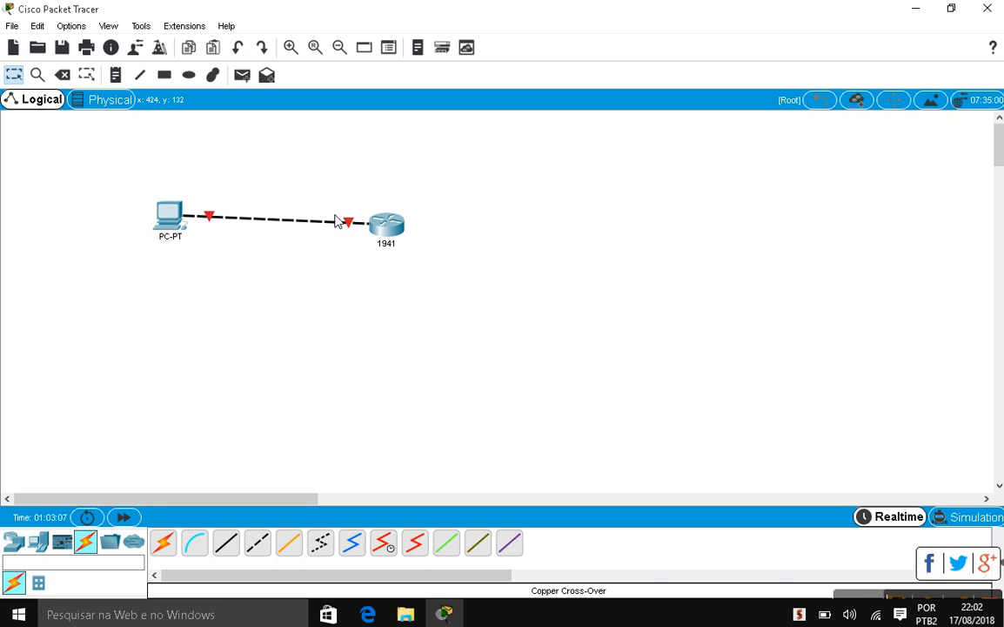
pyautogui.click(402, 235)
# Answer 'no' to the setup dialog, then use enable and conf t to reach global configuration mode
pyautogui.moveTo(424, 87); pyautogui.dragTo(628, 59)
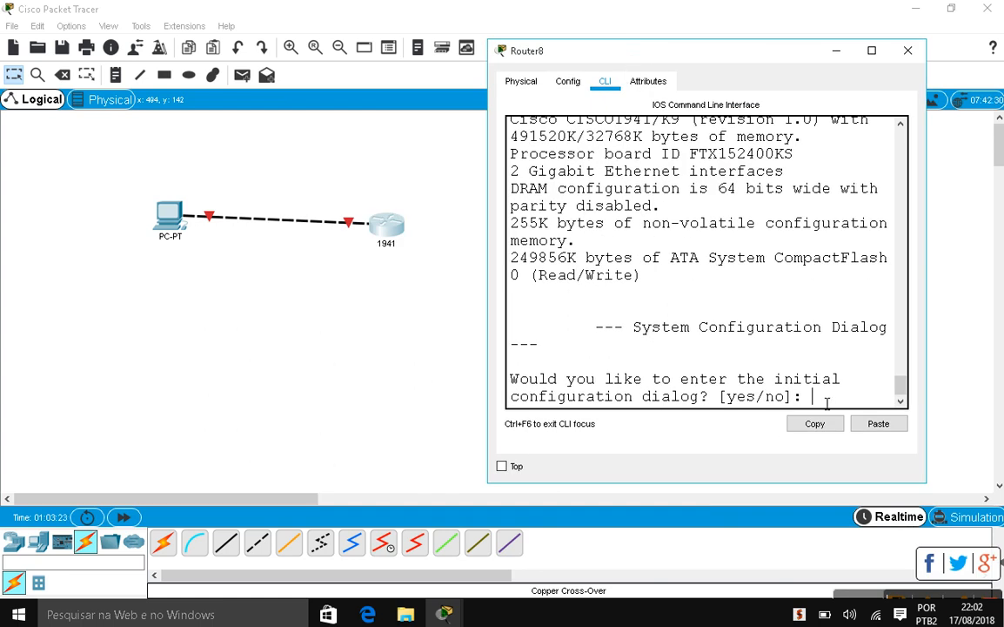
pyautogui.write('no')
pyautogui.press('Return')
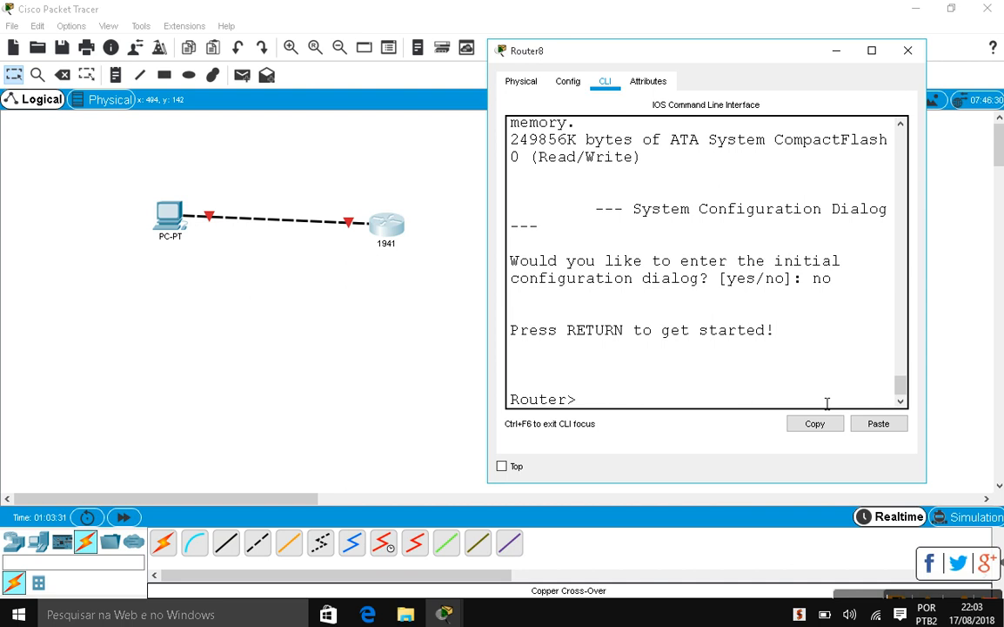
pyautogui.write('ena')
pyautogui.press('Return')
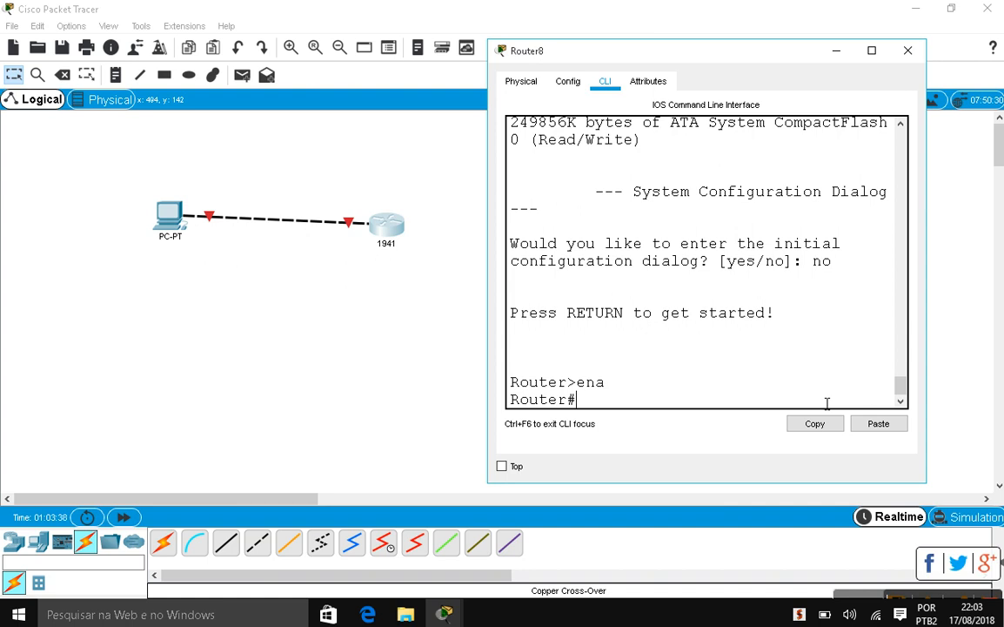
pyautogui.write('con')
pyautogui.press('BackSpace')
pyautogui.write('f t')
pyautogui.press('Tab')
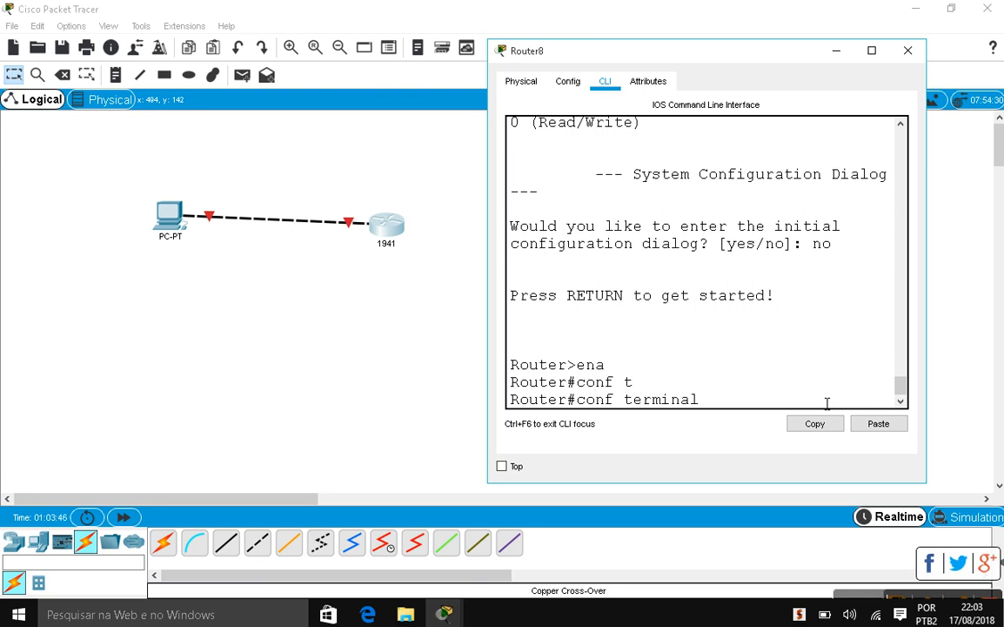
pyautogui.press('Return')
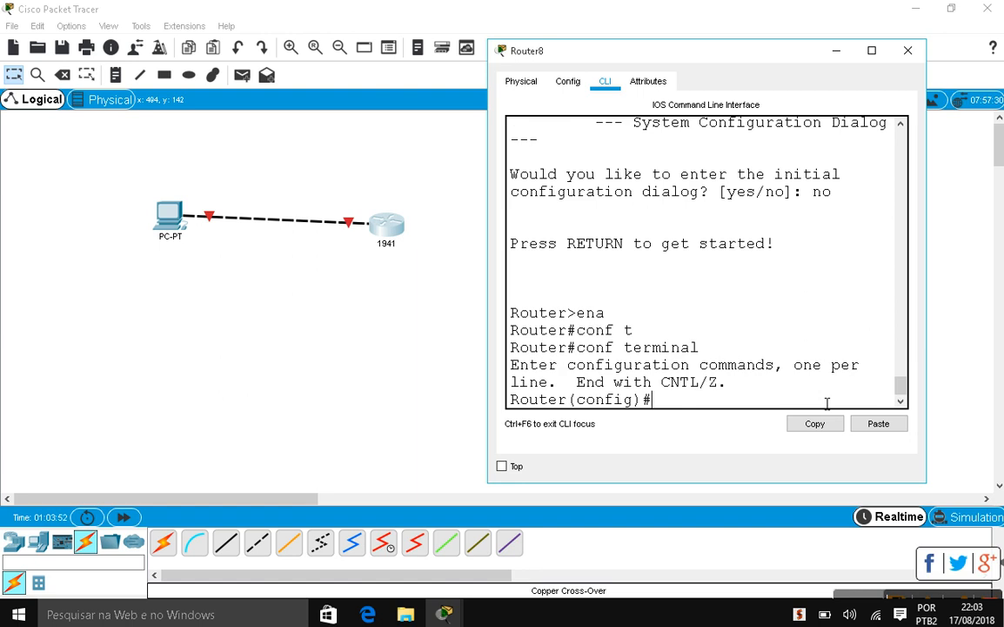
# Rename the router to R1 with the hostname command
pyautogui.write('host')
pyautogui.press('Tab')
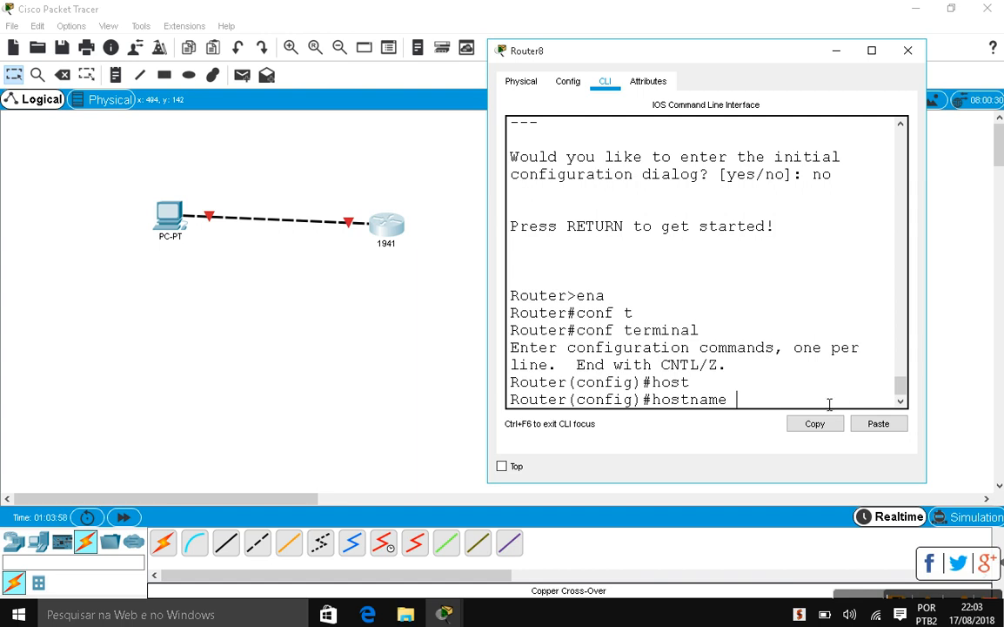
pyautogui.write('R1')
pyautogui.press('Return')
pyautogui.press('Return')
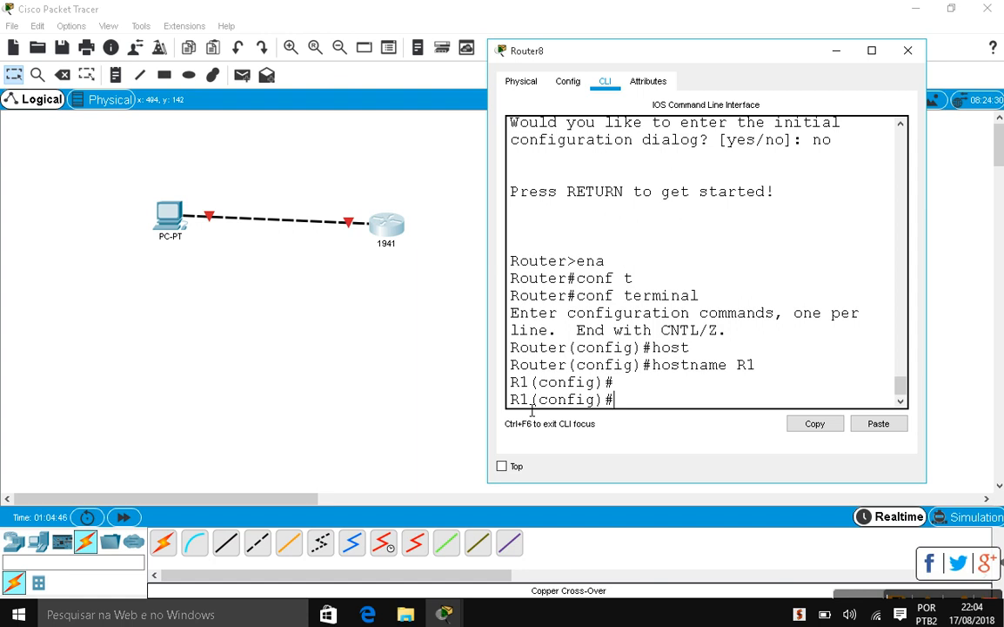
# Begin the enable secret command at the R1 configuration prompt
pyautogui.write('ENA')
pyautogui.press('Tab')
pyautogui.write('se')
pyautogui.press('Tab')
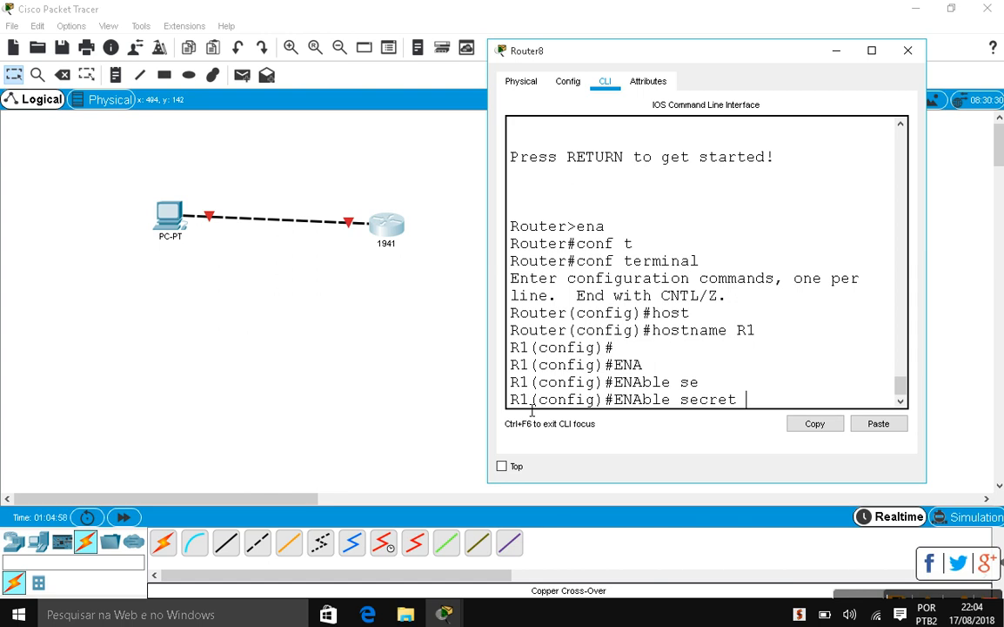
# Enter the enable secret password, then start the banner motd command with a quote delimiter
pyautogui.write('senha')
pyautogui.press('Return')
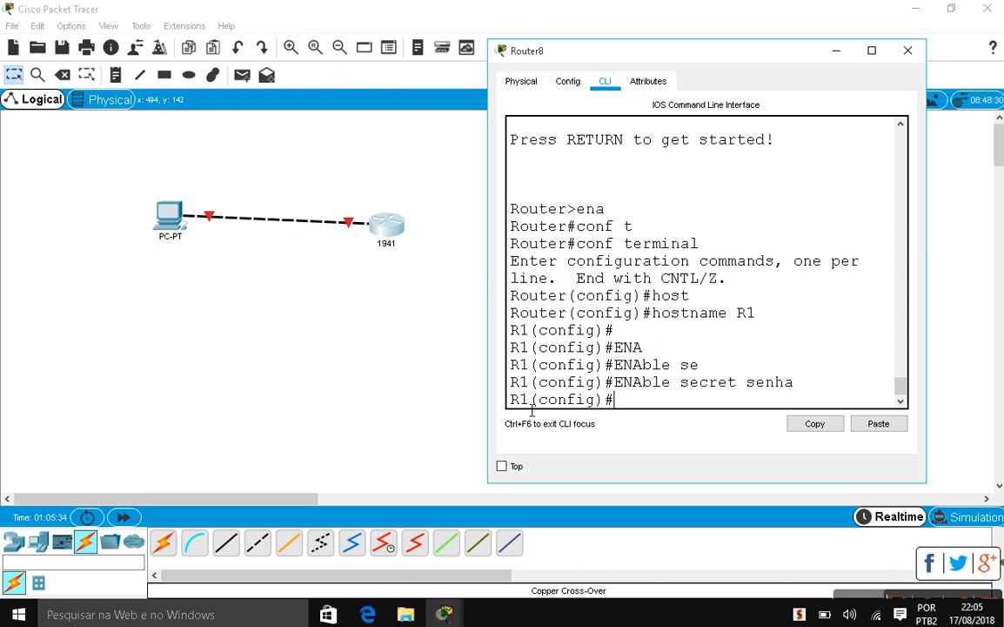
pyautogui.write('bann')
pyautogui.press('Tab')
pyautogui.write('mot')
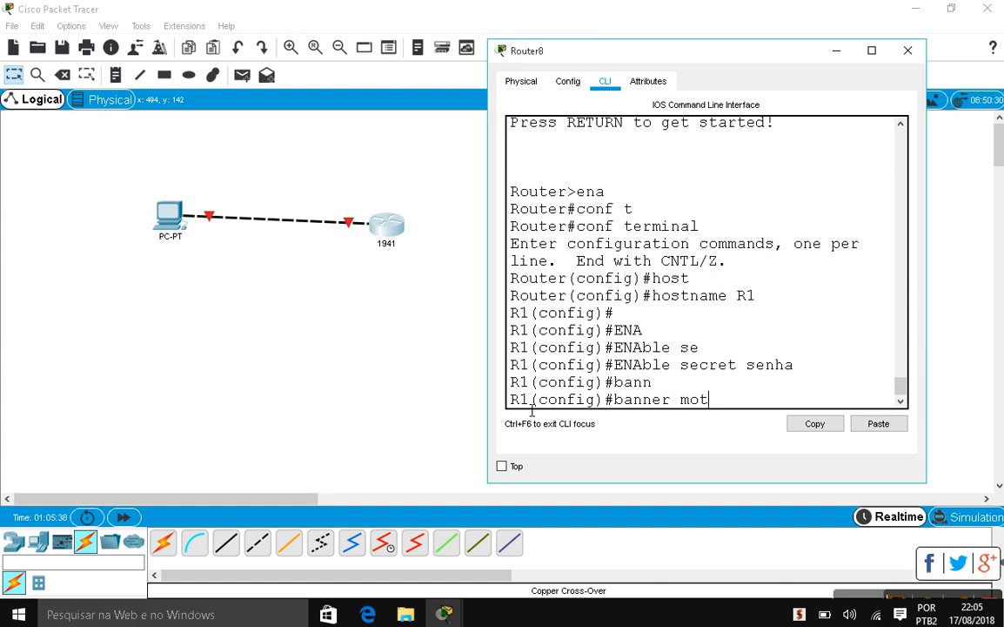
pyautogui.write('d "')
# Finish the MOTD banner as "Nao autorizado", correcting the misspelled word before applying it
pyautogui.write('N')
pyautogui.write('aurotizado')
pyautogui.press('Left')
pyautogui.press('Left')
pyautogui.press('Left')
pyautogui.press('Left')
pyautogui.press('Left')
pyautogui.press('Left')
pyautogui.press('Left')
pyautogui.press('BackSpace')
pyautogui.press('BackSpace')
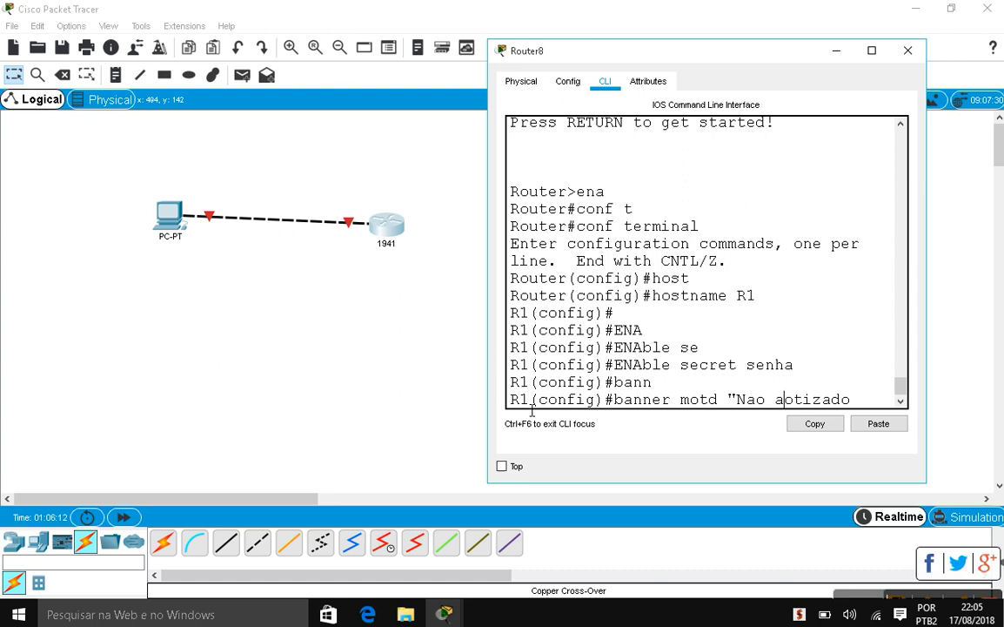
pyautogui.write('ut')
pyautogui.press('Right')
pyautogui.press('Right')
pyautogui.press('BackSpace')
pyautogui.write('r')
pyautogui.write('"')
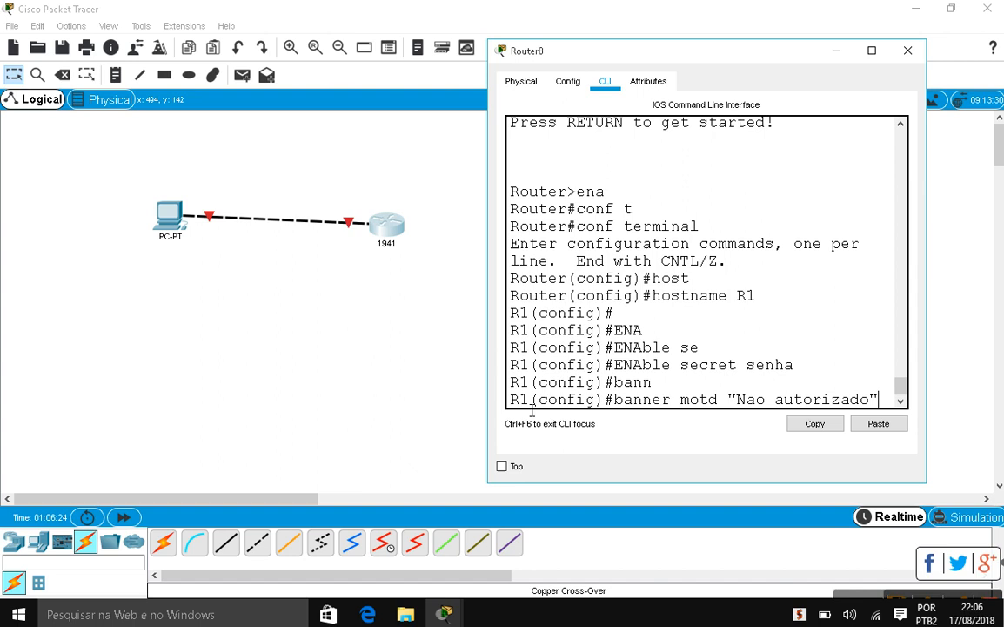
pyautogui.press('Return')
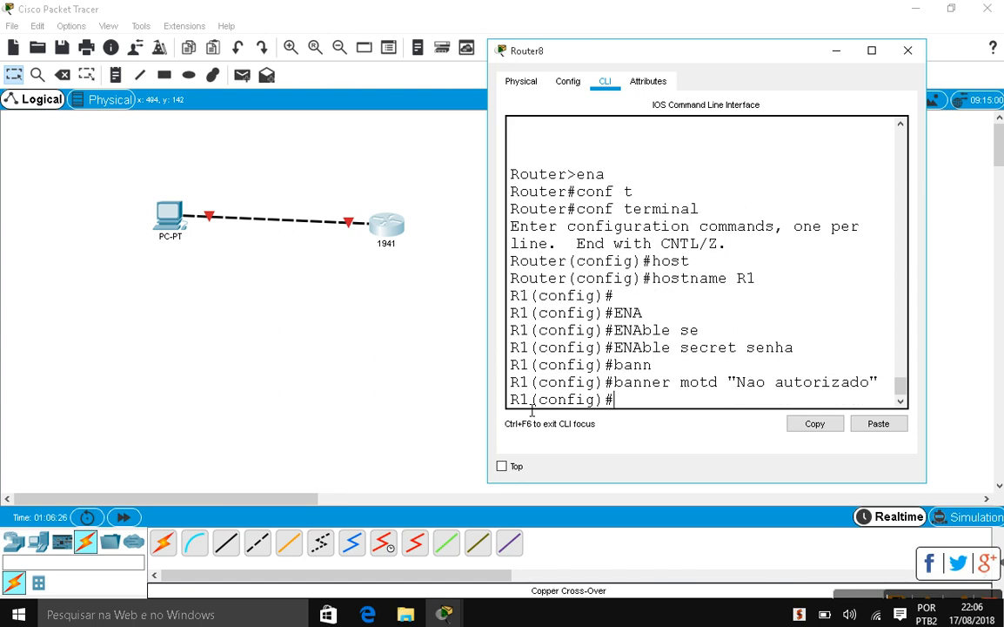
# Exit configuration mode and drop to user exec mode with disable
pyautogui.write('exit')
pyautogui.press('Return')
pyautogui.press('Return')
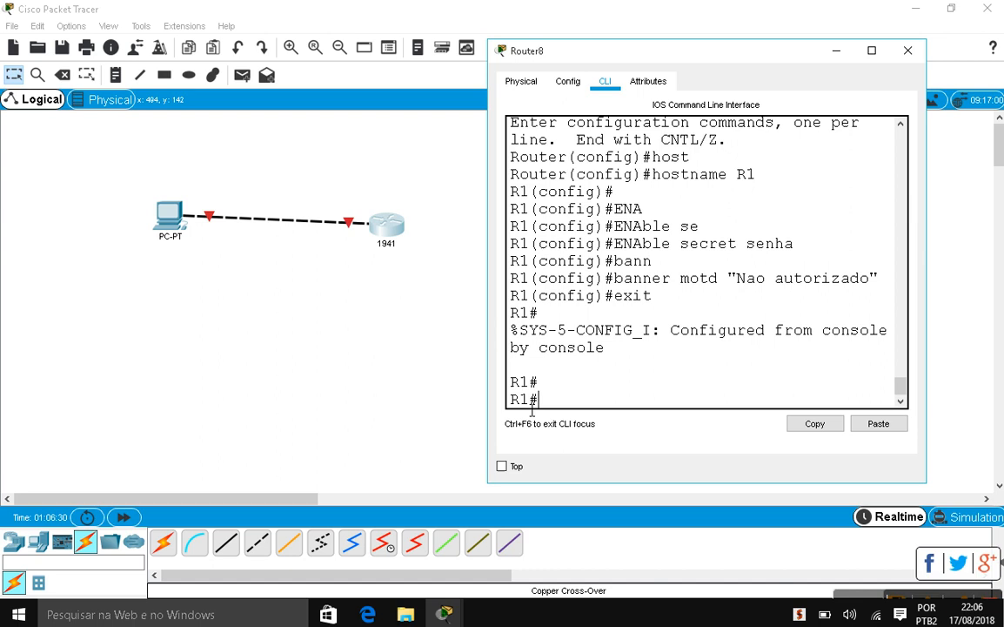
pyautogui.write('disab')
pyautogui.press('Tab')
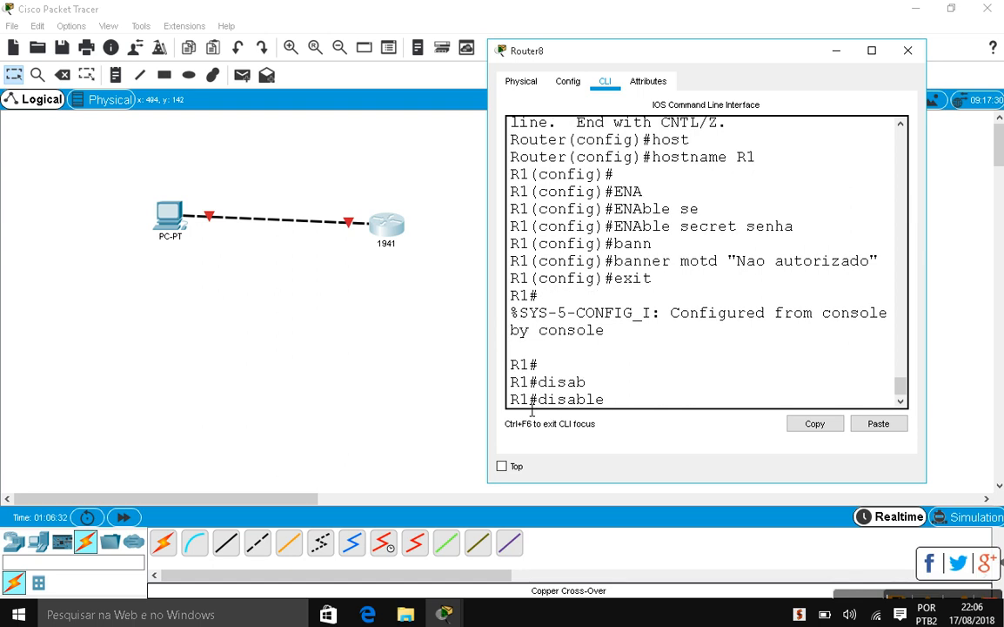
pyautogui.press('Return')
# Re-enable using the secret password to test it, then enter conf t again
pyautogui.write('en')
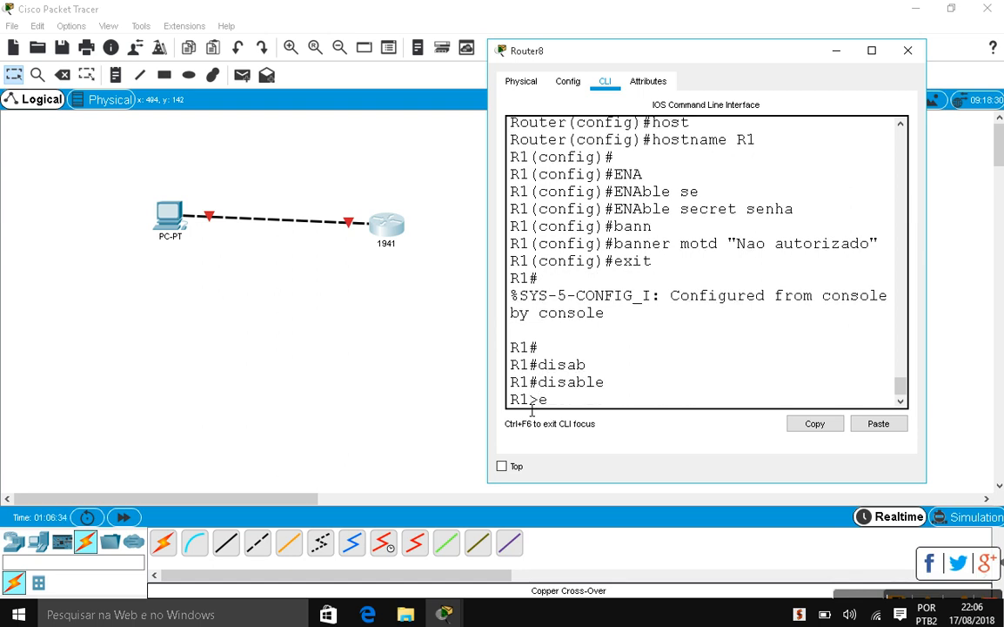
pyautogui.press('Tab')
pyautogui.press('Return')
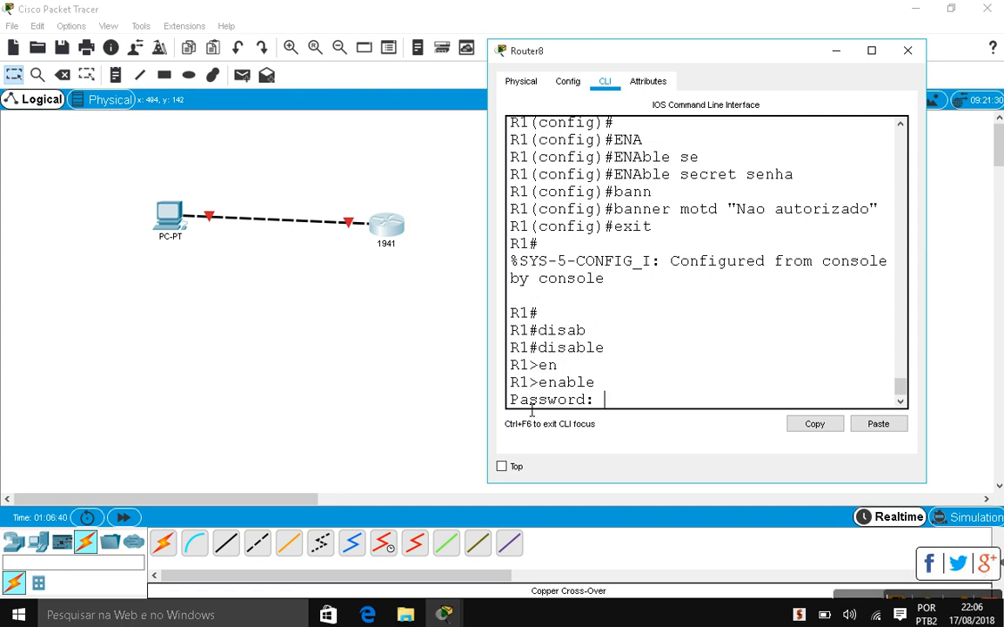
pyautogui.press('Return')
pyautogui.write('conf t')
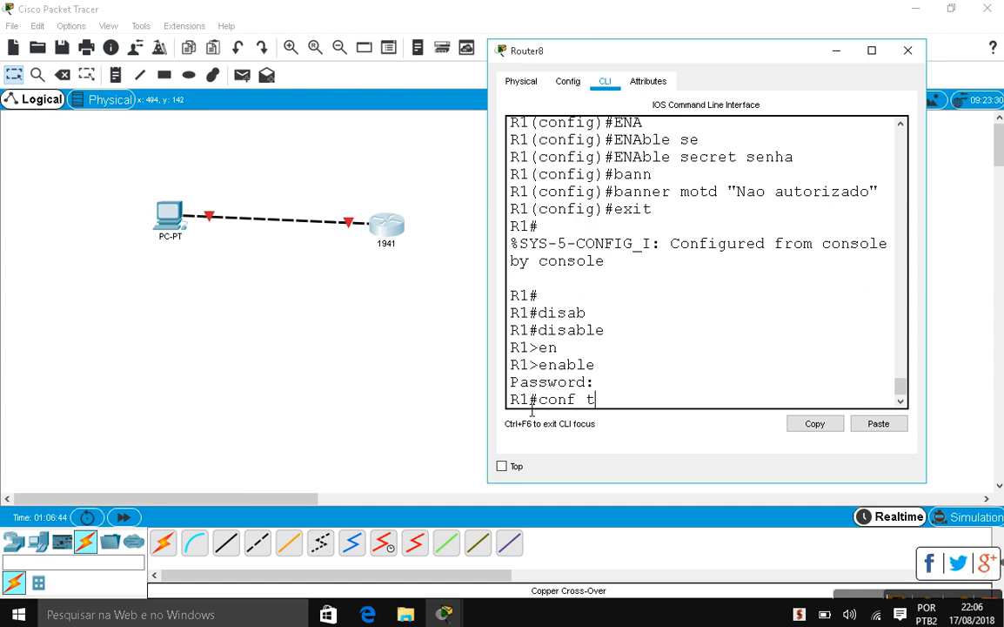
pyautogui.press('Return')
pyautogui.press('Return')
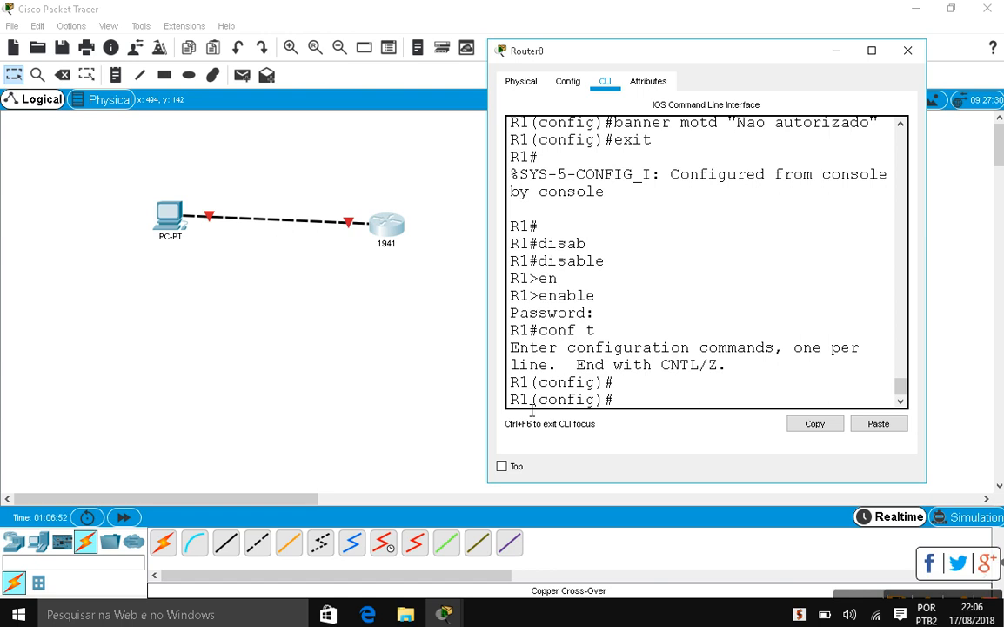
# Create DHCP pool iplocal with network 192.168.2.0 and mask 255.255.255.0
pyautogui.write('ip dhcp pool iplocal')
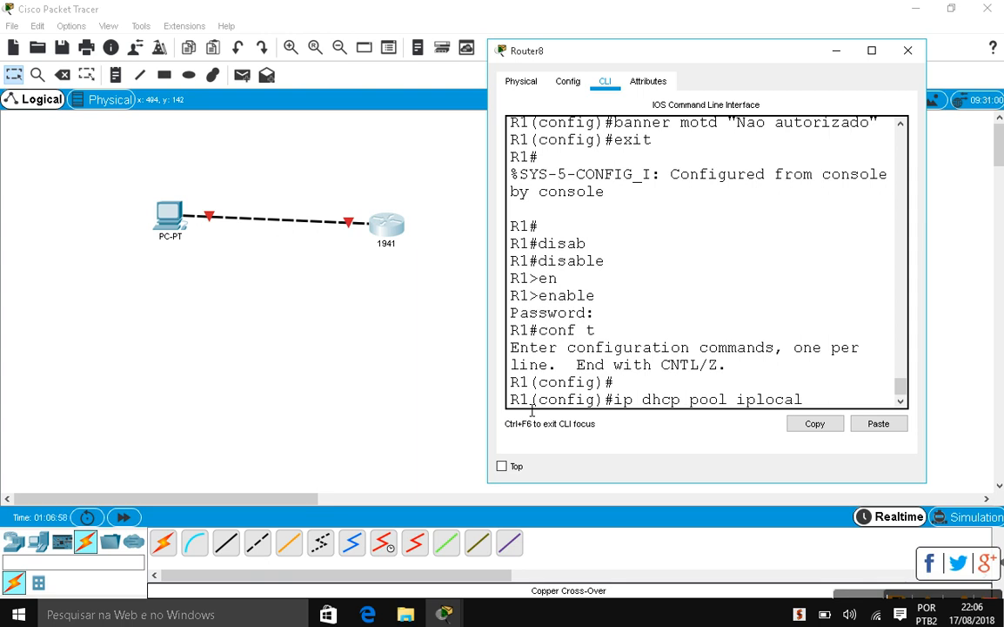
pyautogui.press('Return')
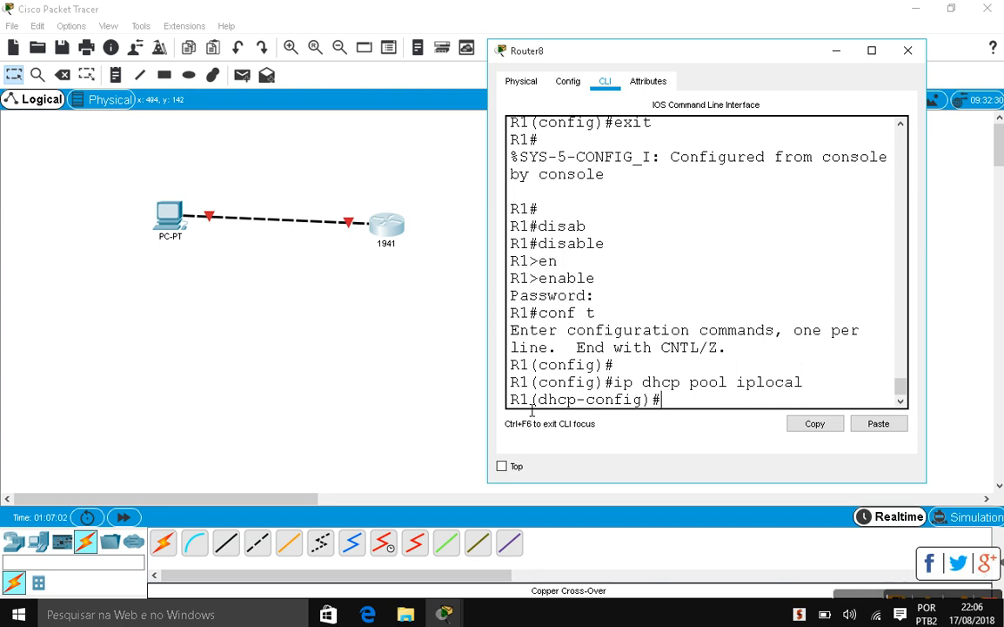
pyautogui.write('net')
pyautogui.press('Tab')
pyautogui.write('192.168.2.0')
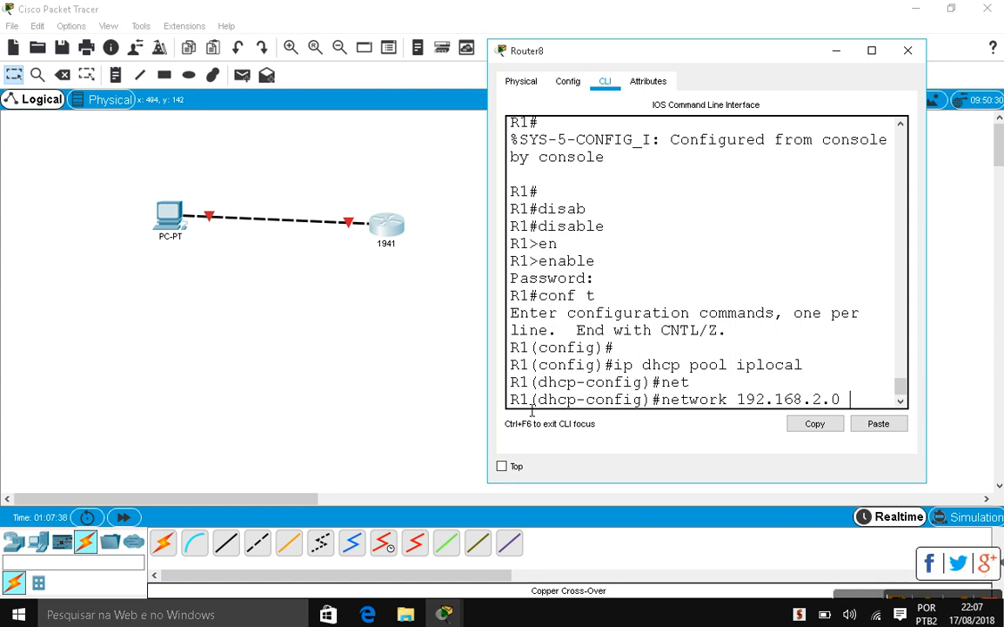
pyautogui.write('25..')
pyautogui.write('5.2')
pyautogui.write('55.255')
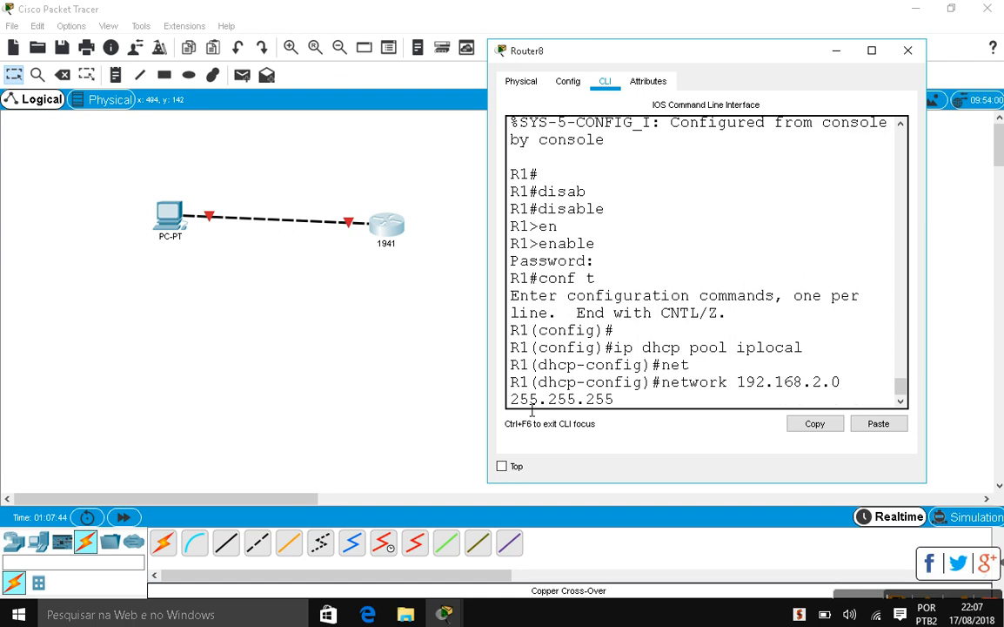
pyautogui.write('.0')
pyautogui.press('Return')
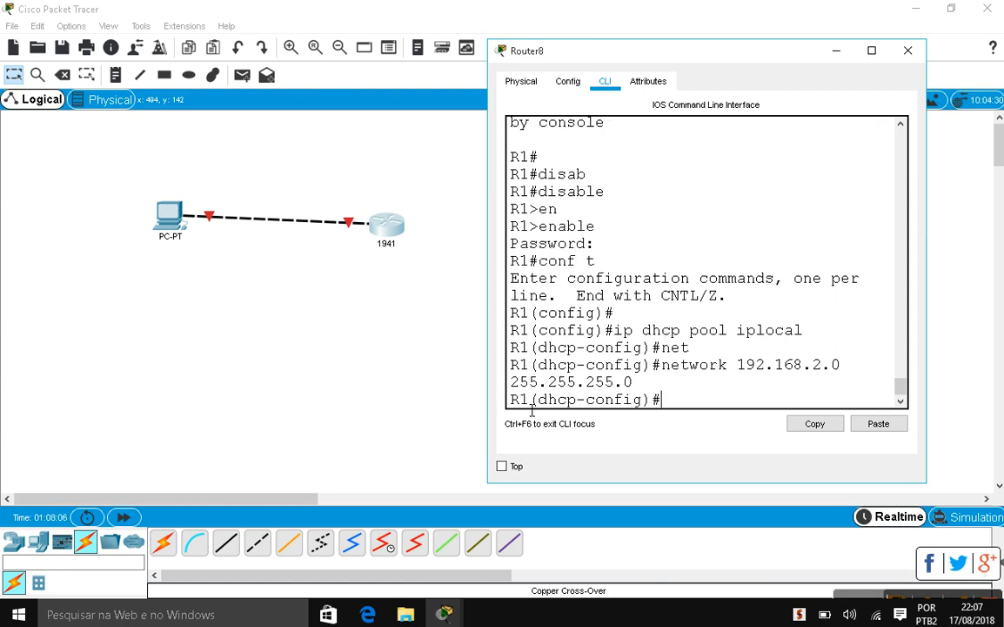
# Set DNS server 8.8.8.8 for pool iplocal and begin the default-router command
pyautogui.write('dns-server')
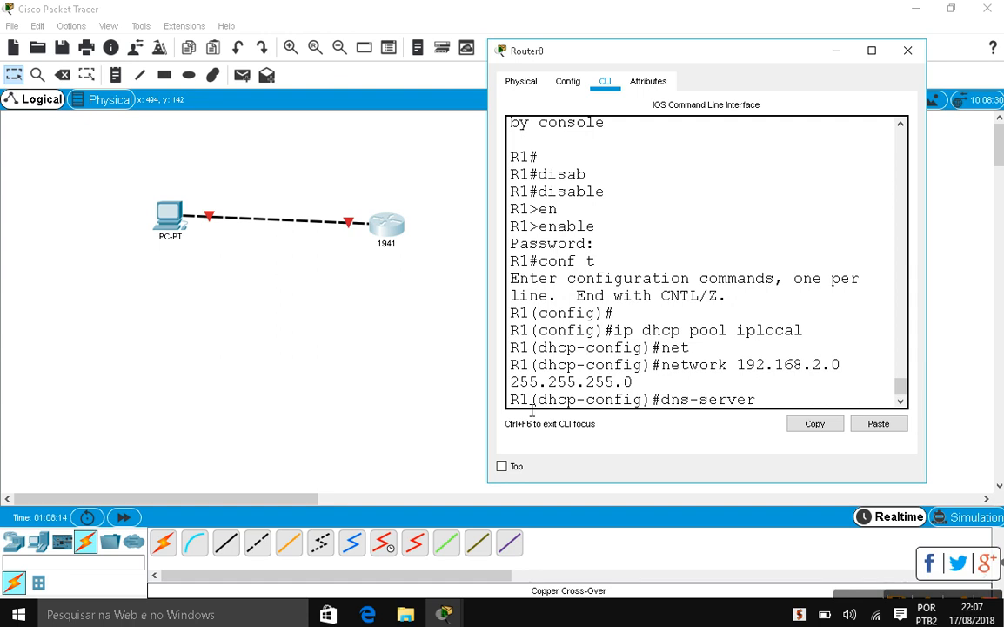
pyautogui.write(' 8.8.8.8')
pyautogui.press('Return')
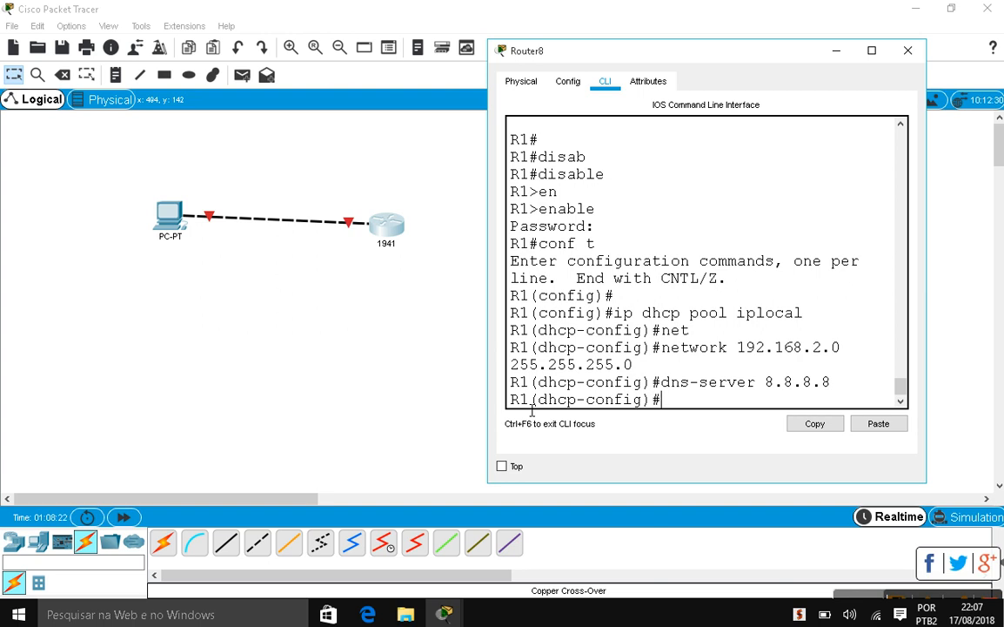
pyautogui.write('defal')
pyautogui.press('BackSpace')
pyautogui.write('u')
pyautogui.press('Tab')
# Set the pool's default router to 192.168.2.0, then exit pool configuration
pyautogui.write('192')
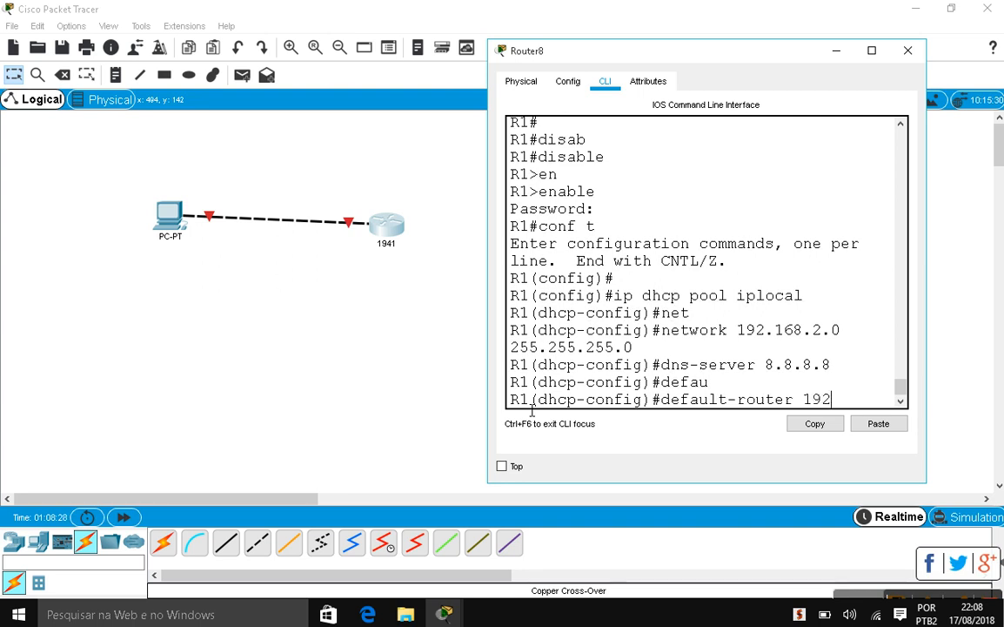
pyautogui.write('.168.2.0')
pyautogui.press('Return')
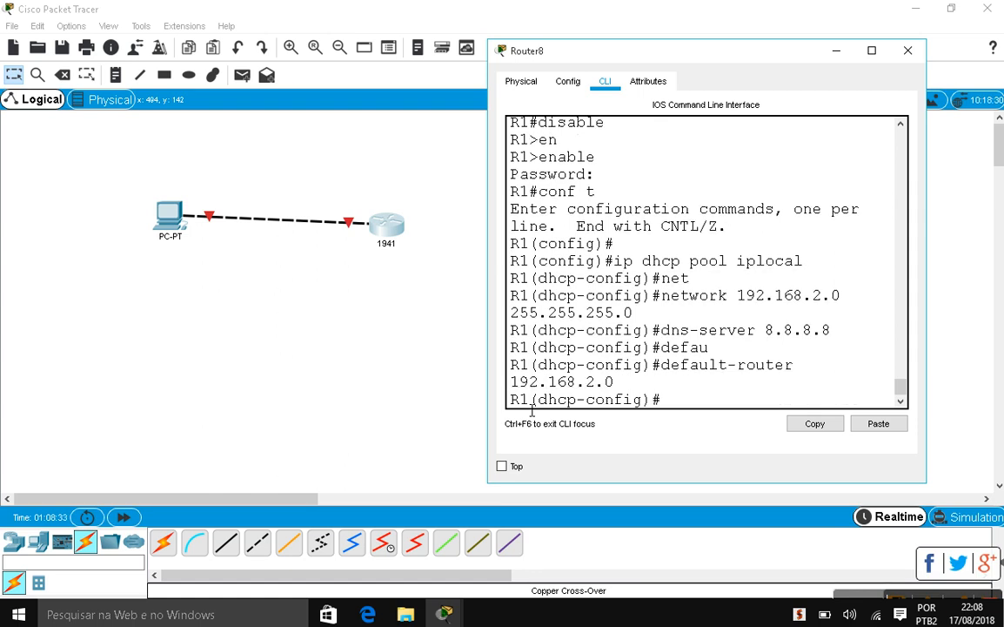
pyautogui.write('exit')
pyautogui.press('Return')
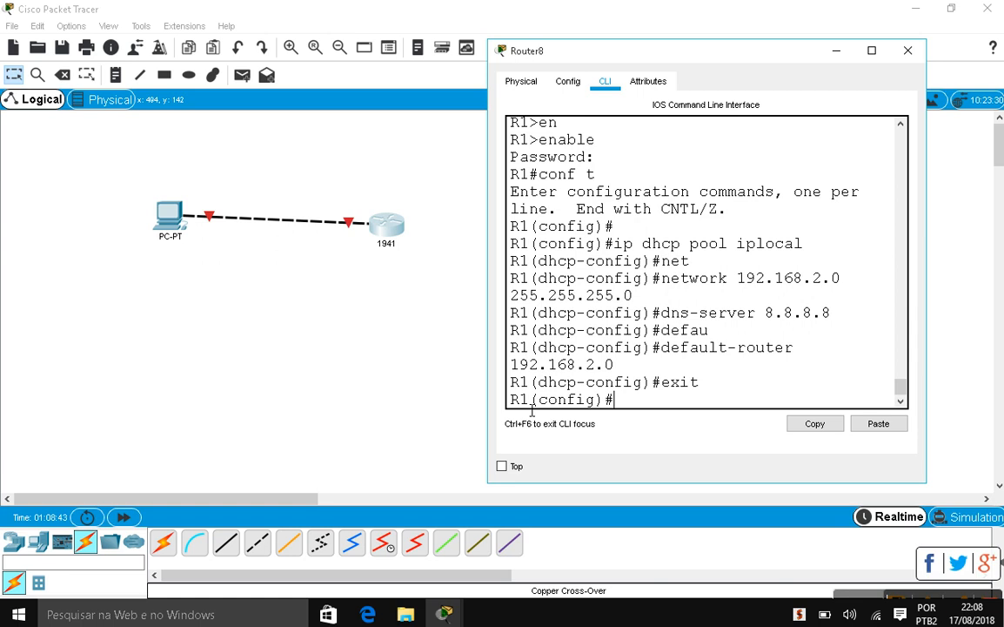
# Run ip dhcp excluded-address 192.168.2.0 192.168.2.10, fixing the mistyped first address
pyautogui.write('ip dhcp ex')
pyautogui.press('Tab')
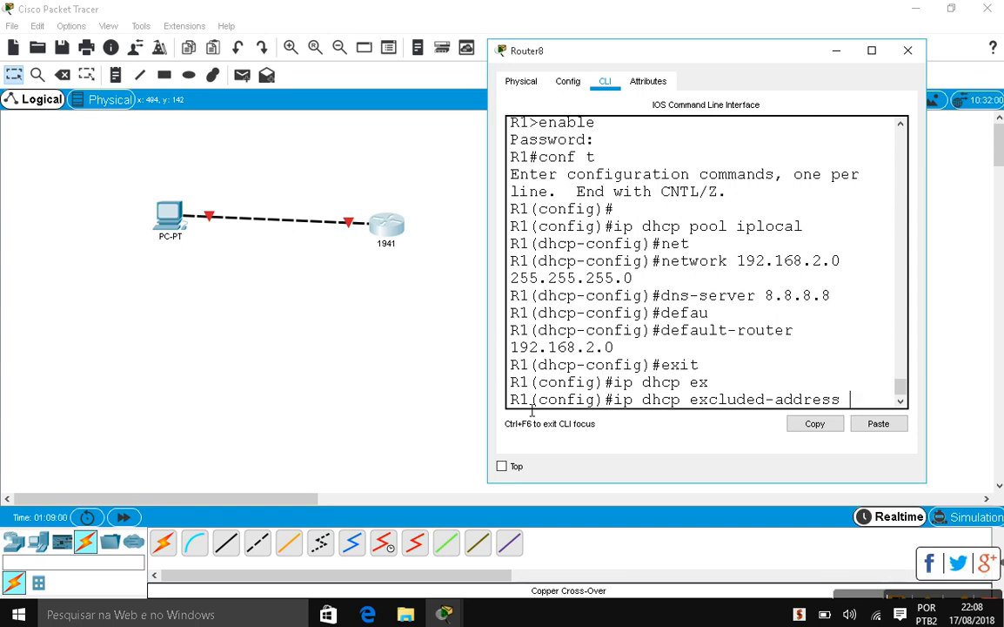
pyautogui.write('192.168')
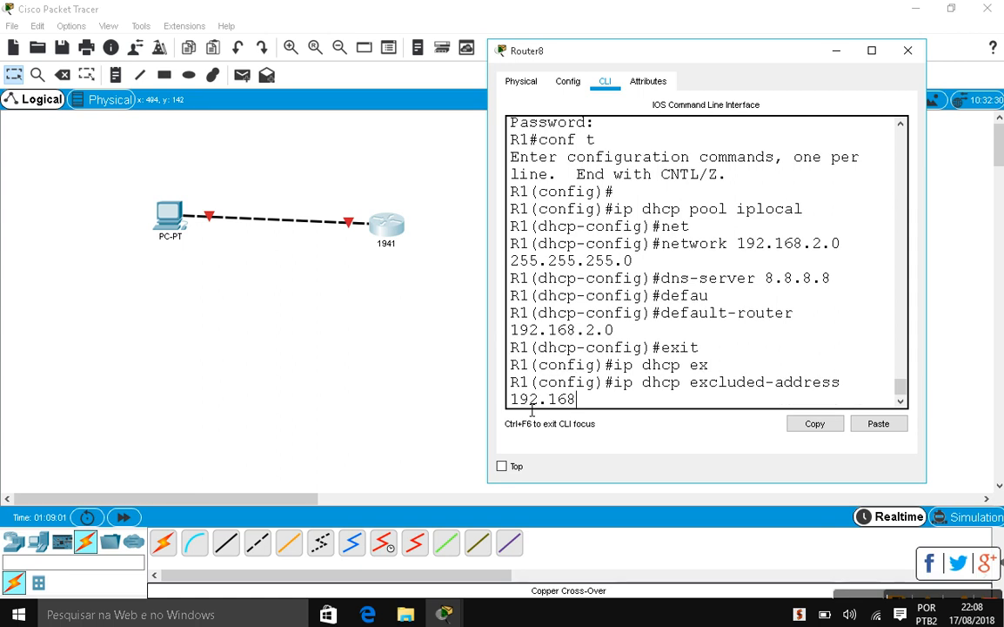
pyautogui.write('.1')
pyautogui.press('BackSpace')
pyautogui.write('2.0')
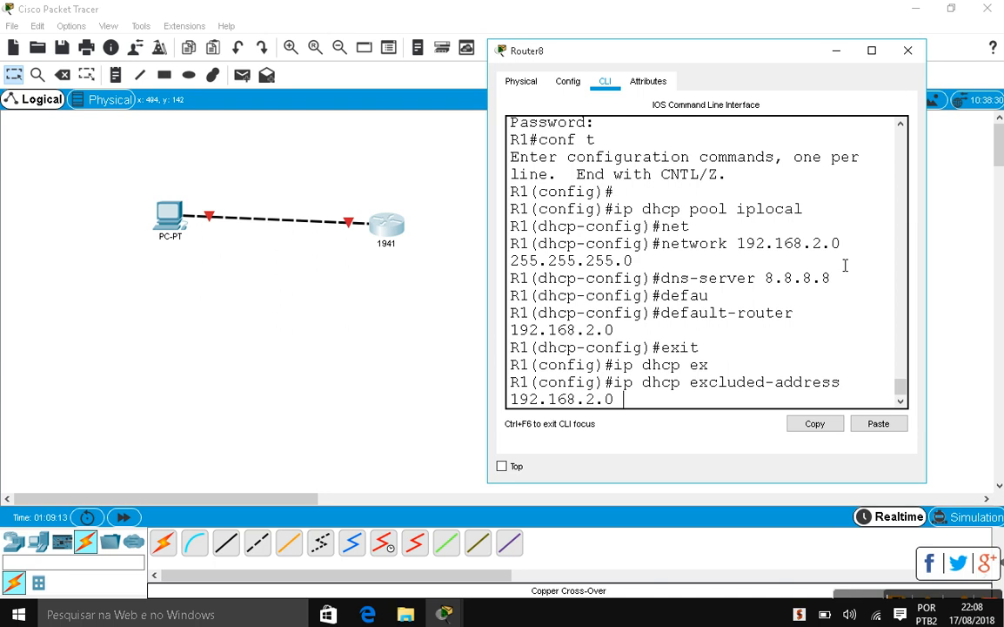
pyautogui.write('192.168.2.10')
pyautogui.press('Return')
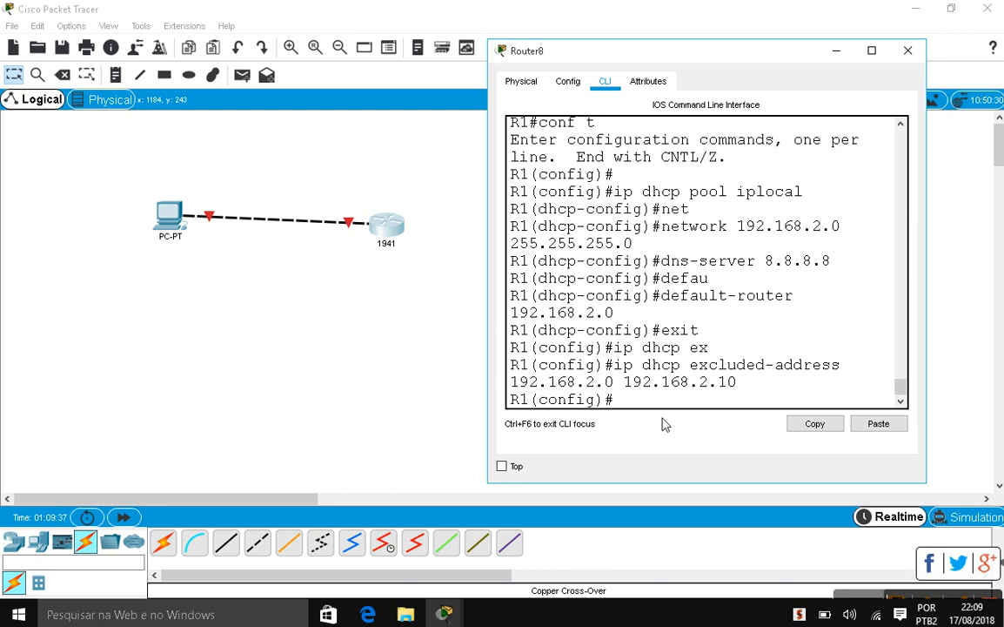
# Leave configuration mode with Ctrl+Z, save with wr, and re-enter conf t
pyautogui.hotkey('ctrl', 'z')
pyautogui.press('Return')
pyautogui.write('wr')
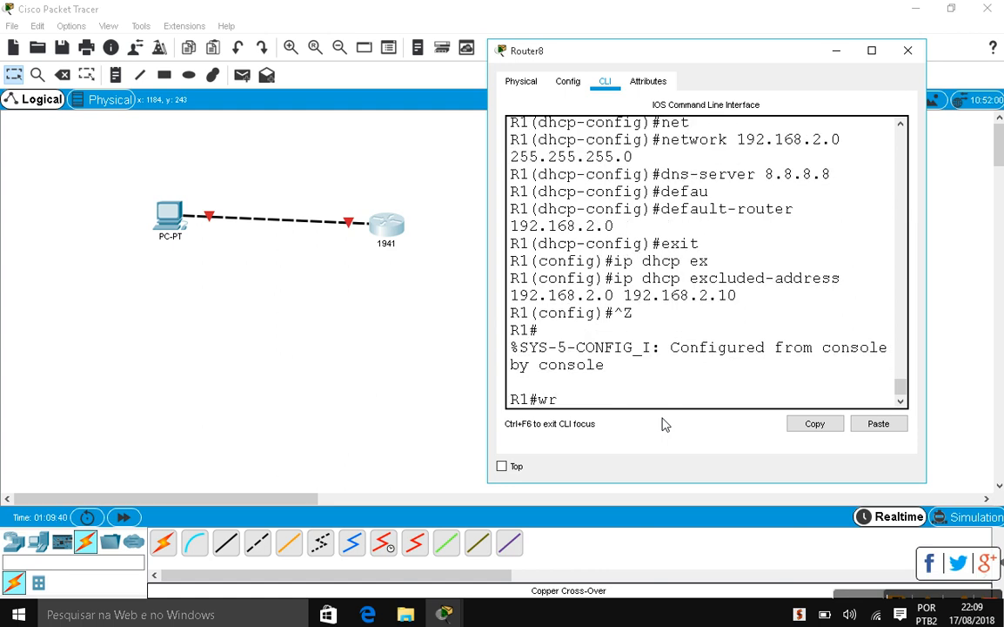
pyautogui.press('Return')
pyautogui.press('Return')
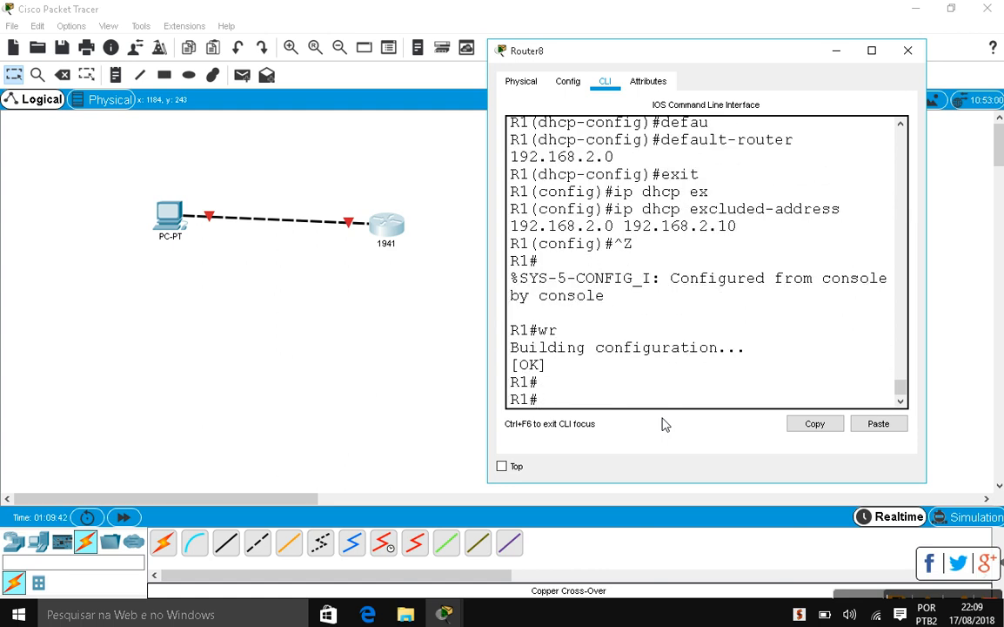
pyautogui.write('conf')
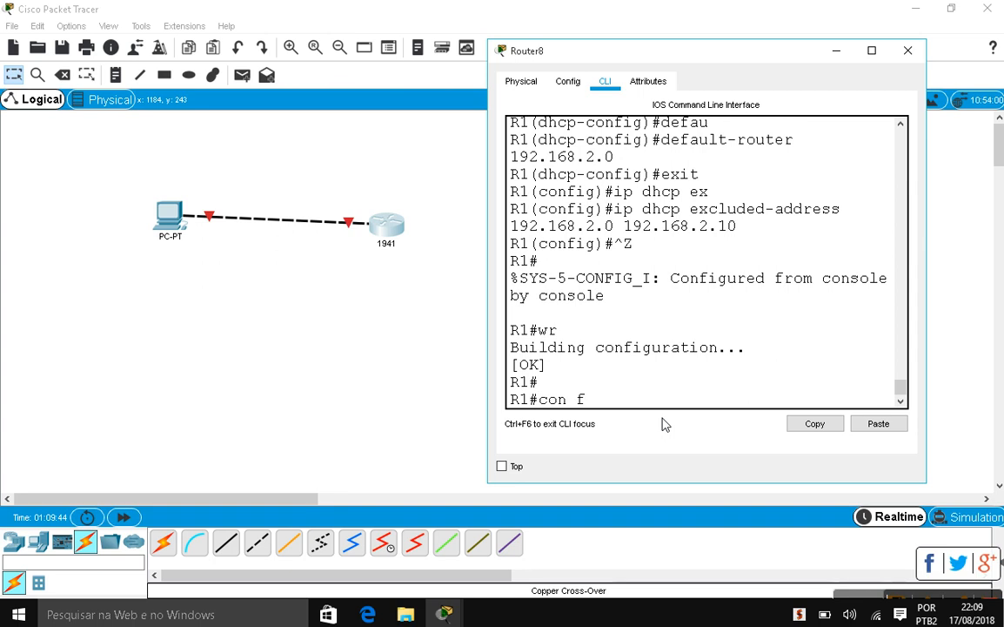
pyautogui.write(' t')
pyautogui.press('Return')
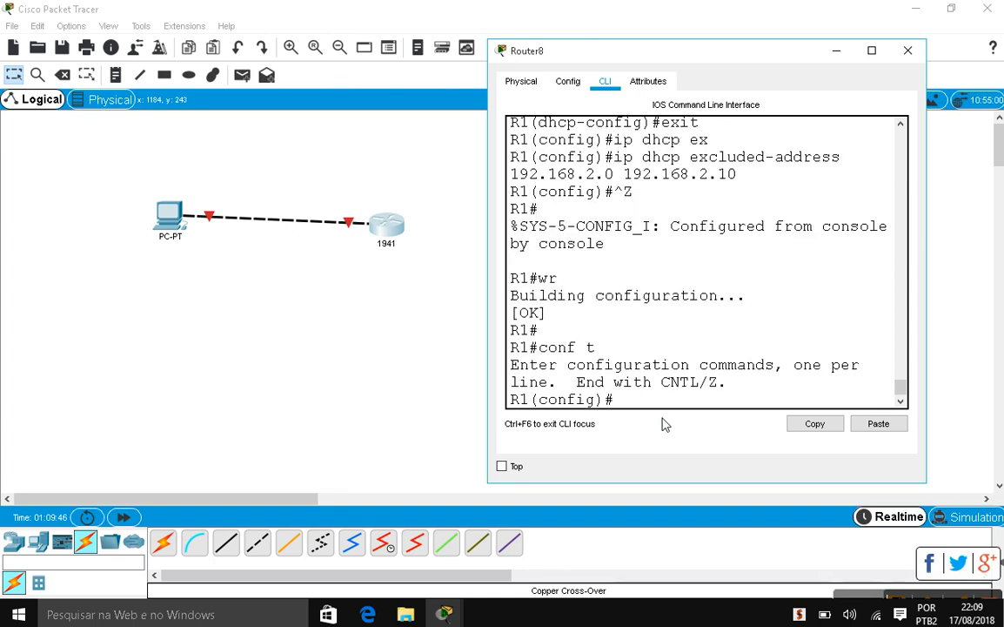
# Enter 'interface range GigabitEthernet' on R1 and check the router's Gig0/0 port label in the topology
pyautogui.click(908, 49)
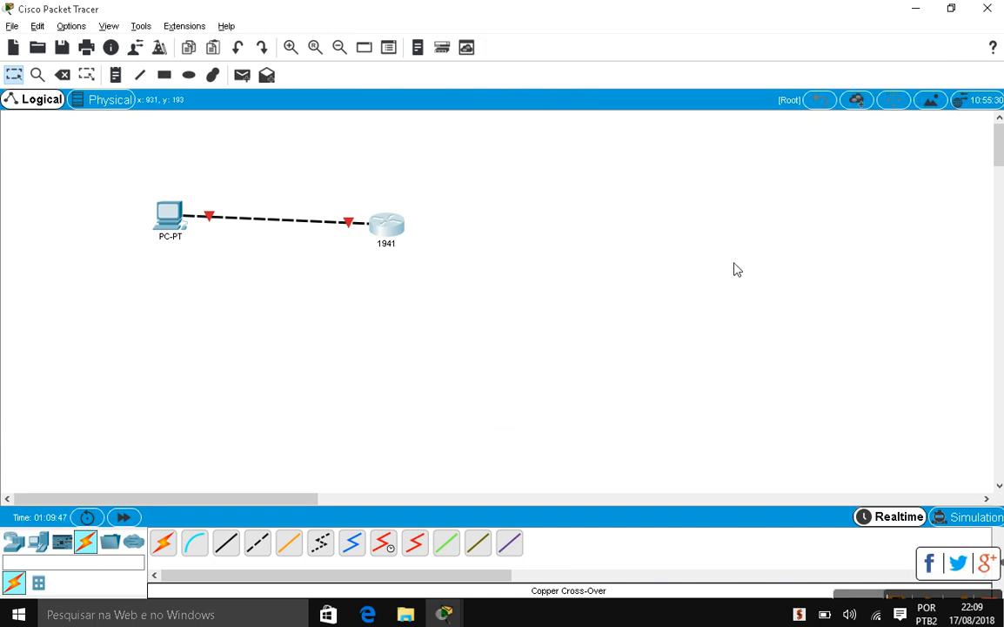
pyautogui.hotkey('alt', 'Tab')
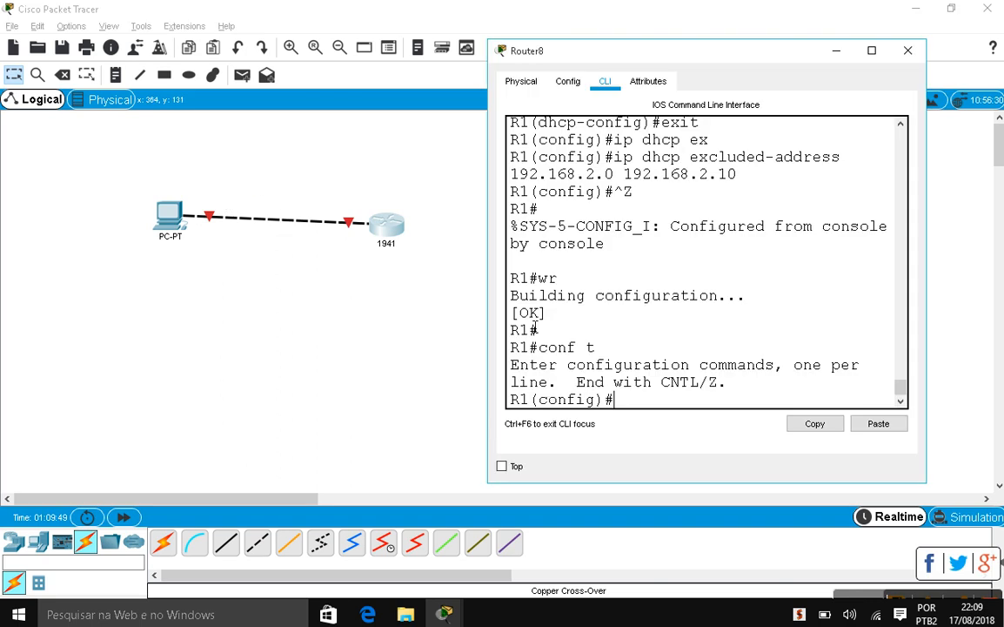
pyautogui.write('inter')
pyautogui.press('Tab')
pyautogui.write('ra')
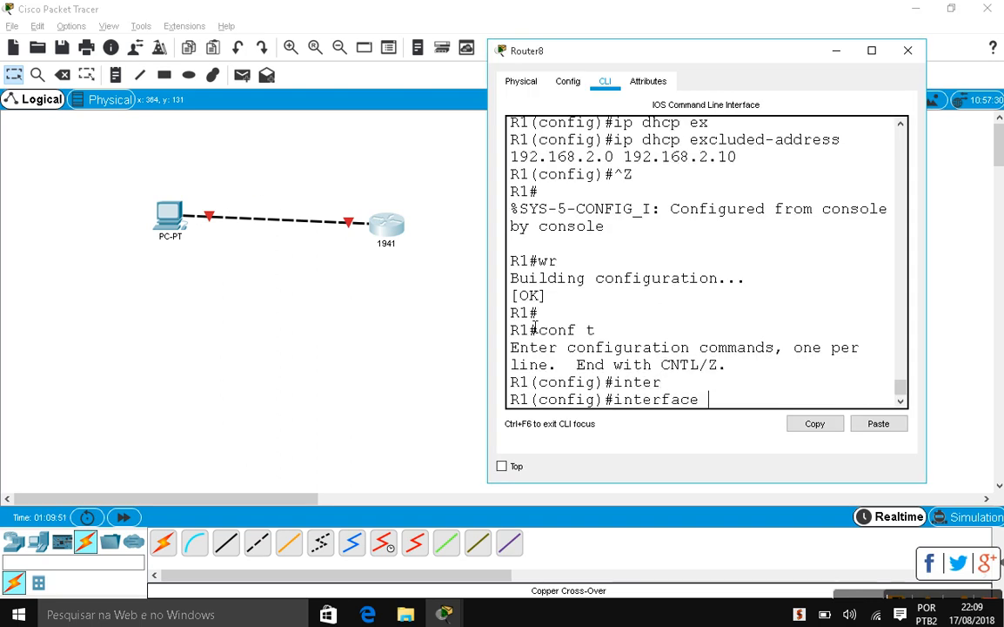
pyautogui.press('Tab')
pyautogui.write('Giga')
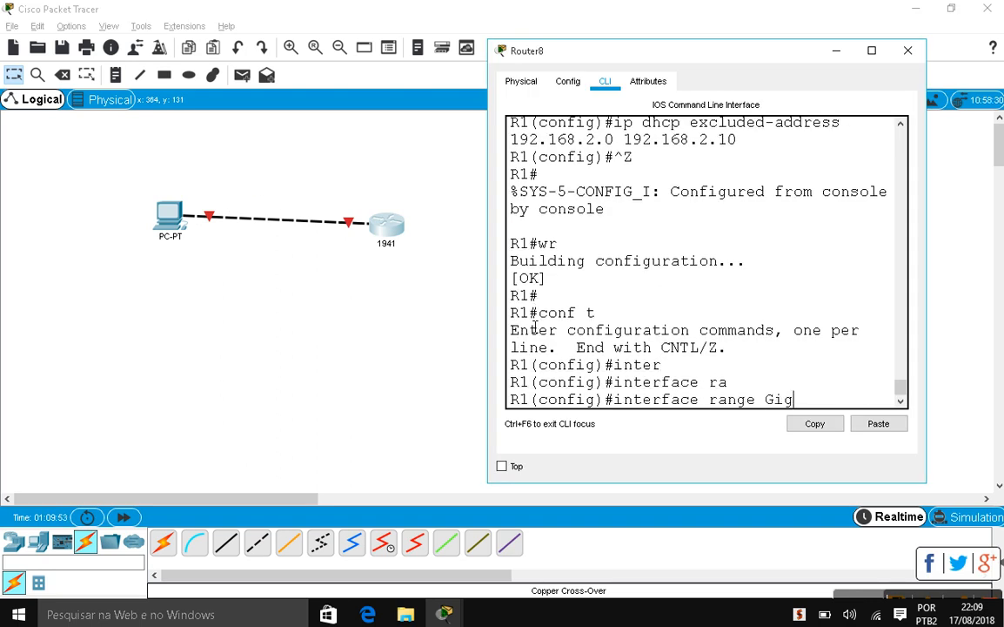
pyautogui.press('Tab')
pyautogui.click(352, 231)
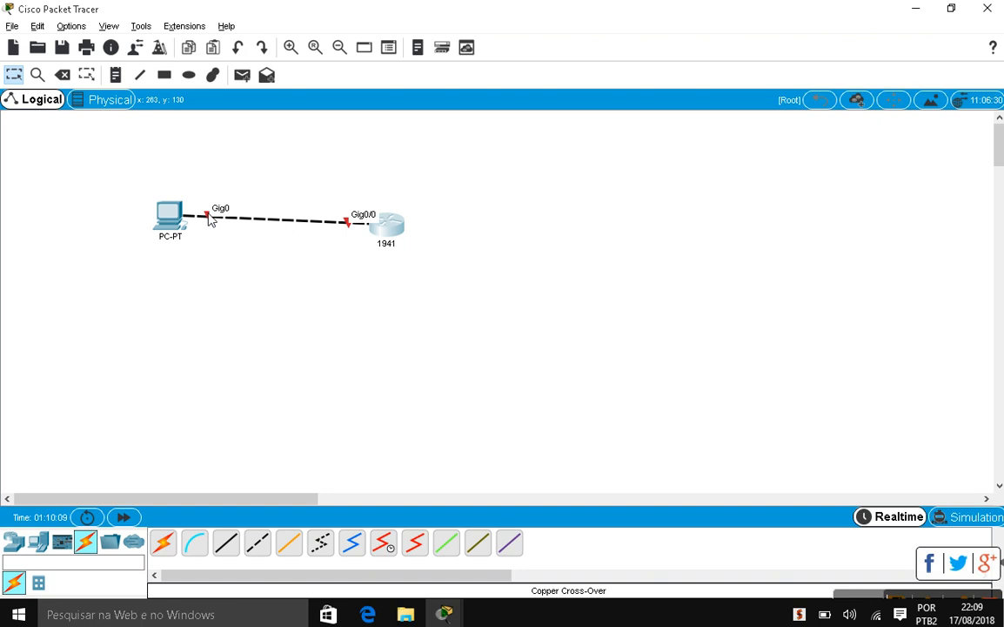
# Select interface range GigabitEthernet 0/0 after confirming the port name on the topology
pyautogui.hotkey('alt', 'Tab')
pyautogui.write('0/0')
pyautogui.hotkey('alt', 'Tab')
pyautogui.hotkey('alt', 'Tab')
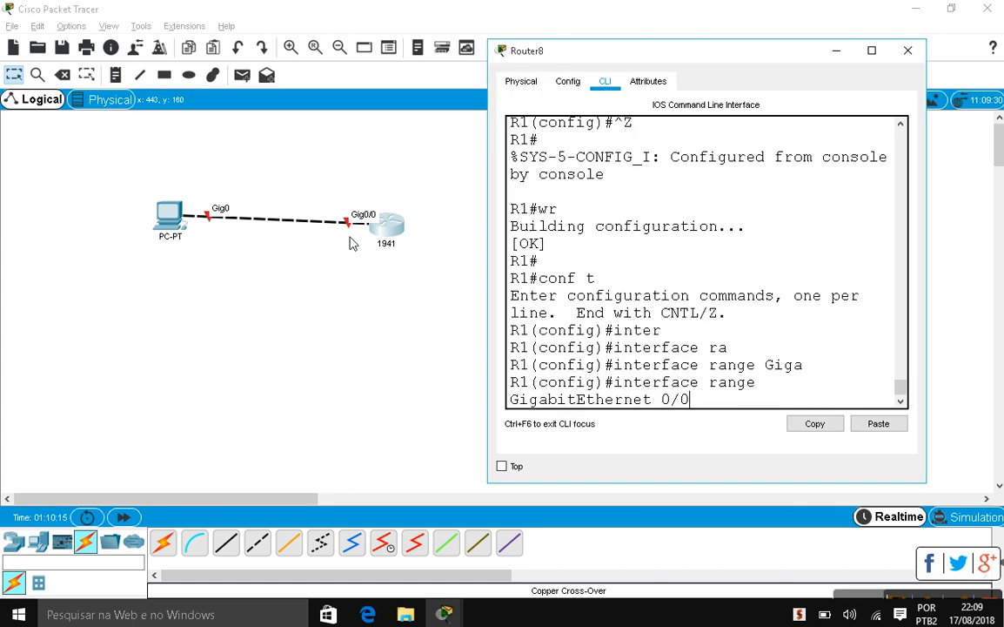
pyautogui.press('Return')
# Assign IP address 192.168.2.1 with mask 255.255.255.0 to GigabitEthernet 0/0
pyautogui.write('ip add')
pyautogui.press('Tab')
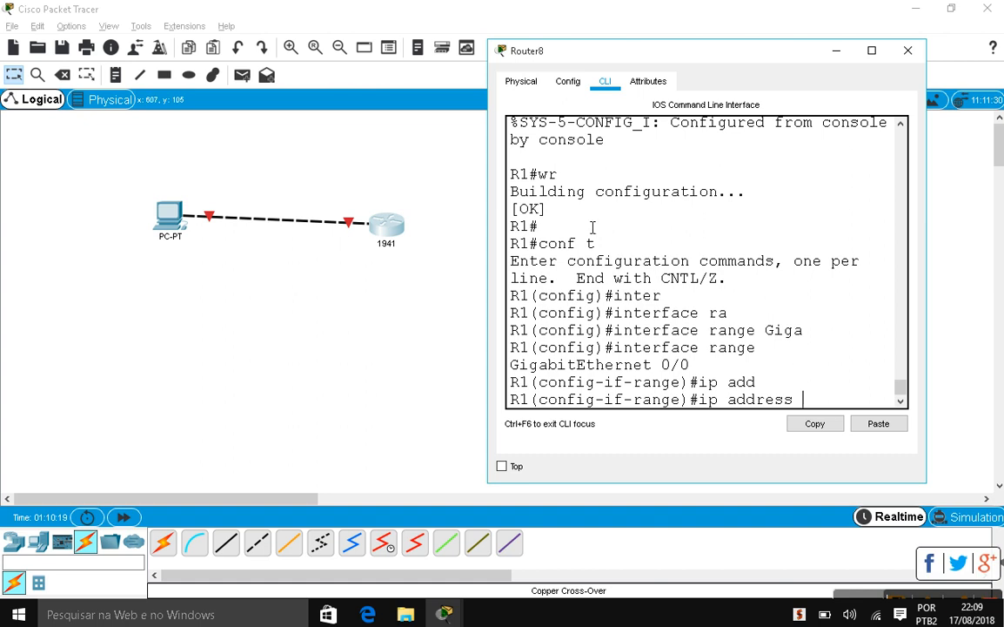
pyautogui.scroll(5, 750, 264)
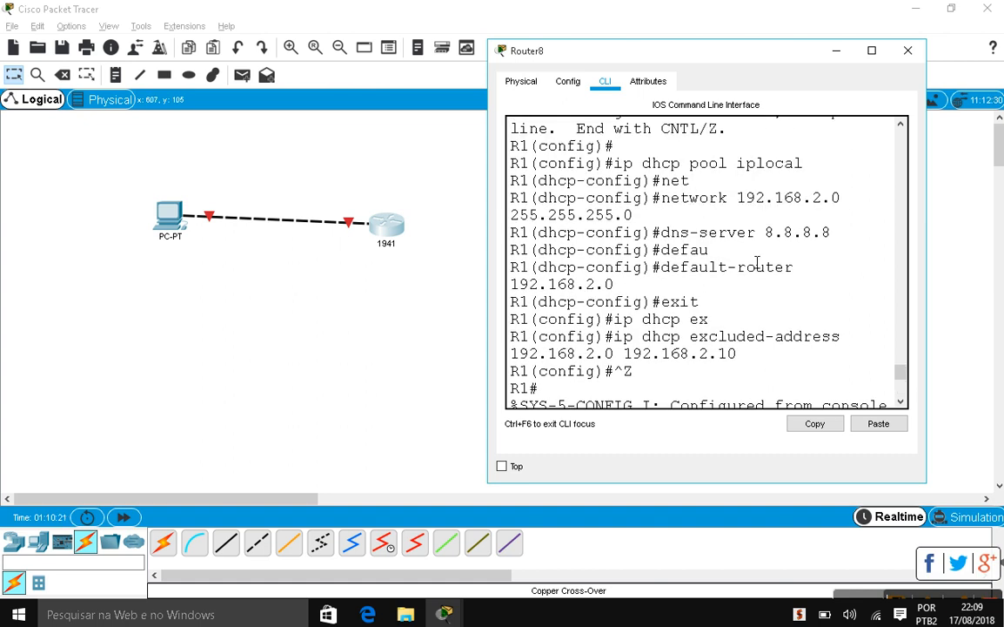
pyautogui.scroll(-5, 756, 264)
pyautogui.write('192.168')
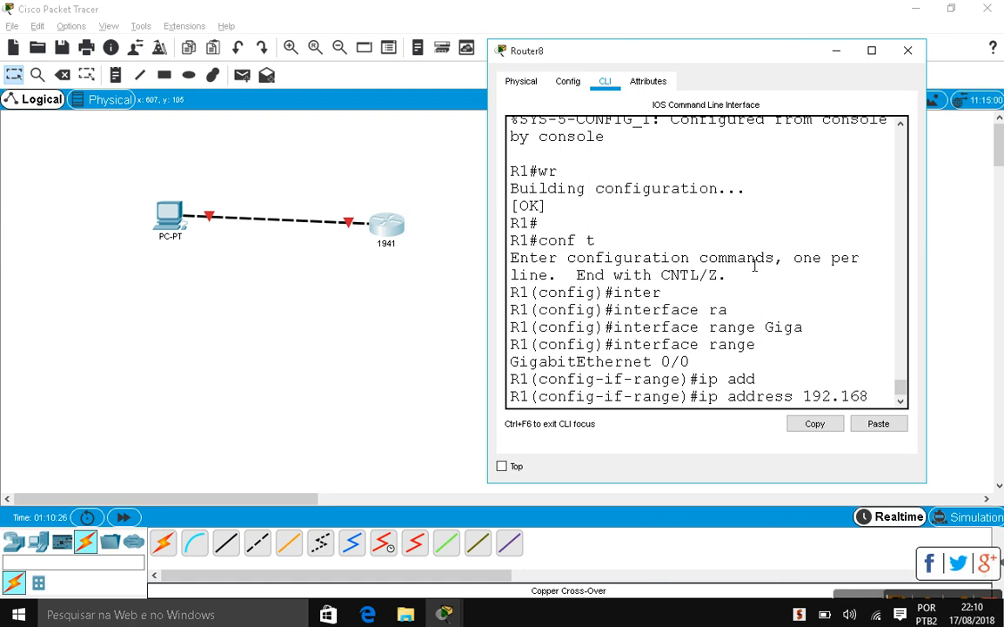
pyautogui.write('2.1')
pyautogui.press('BackSpace')
pyautogui.press('BackSpace')
pyautogui.press('BackSpace')
pyautogui.write('.2.1')
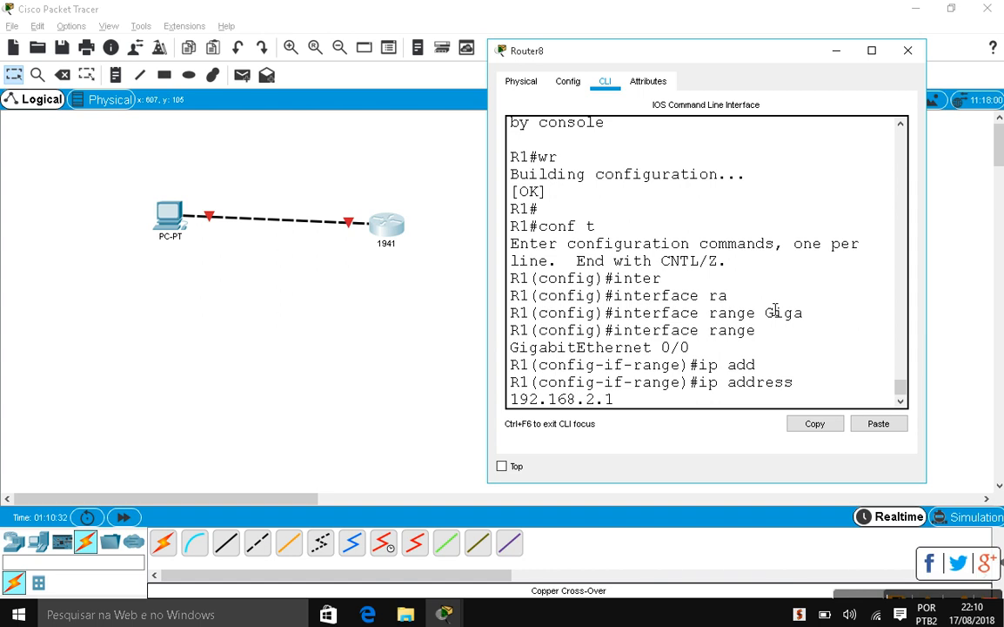
pyautogui.write('255.255.255.0')
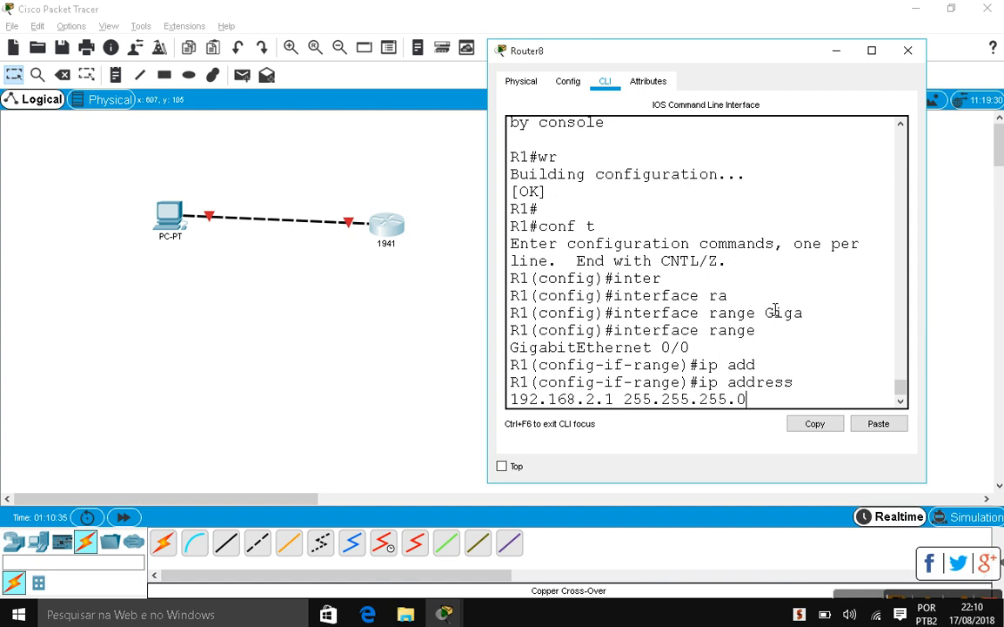
pyautogui.press('Return')
pyautogui.scroll(4, 775, 310)
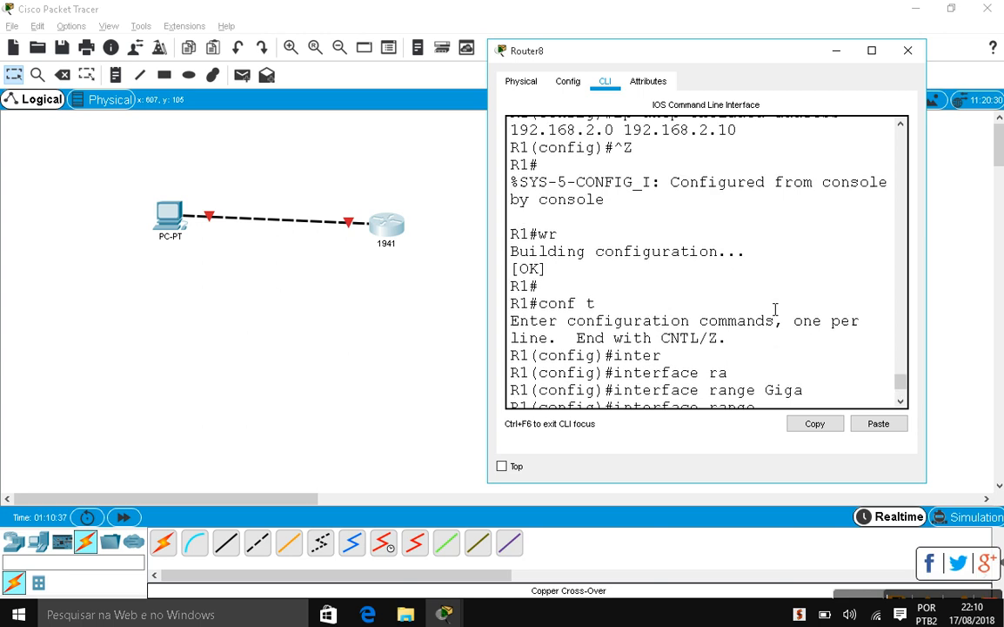
pyautogui.scroll(-4, 775, 310)
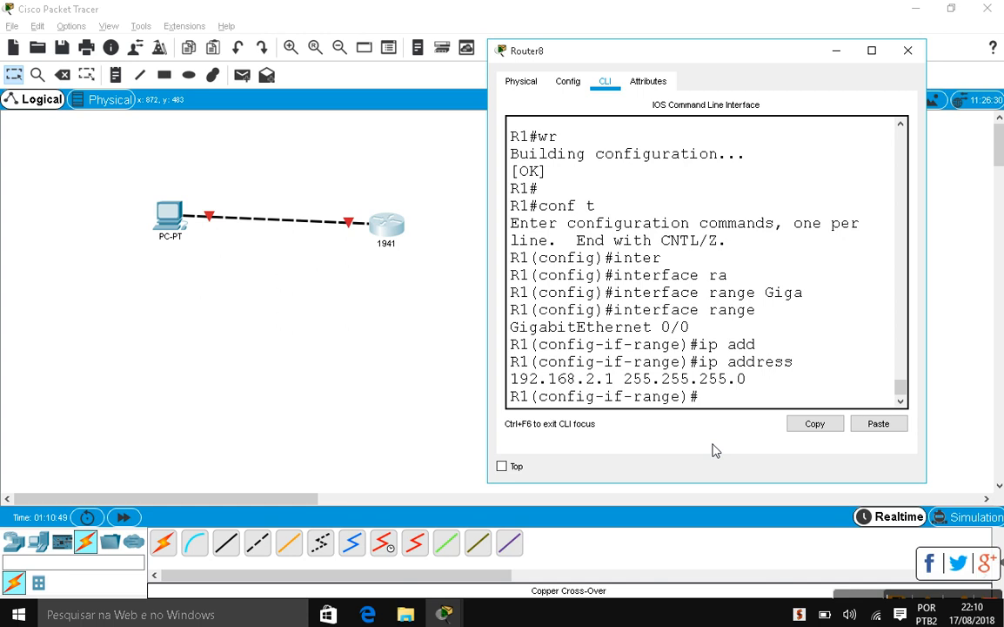
# Apply speed 1000 to the GigabitEthernet 0/0 interface
pyautogui.write('speed')
pyautogui.write('1000')
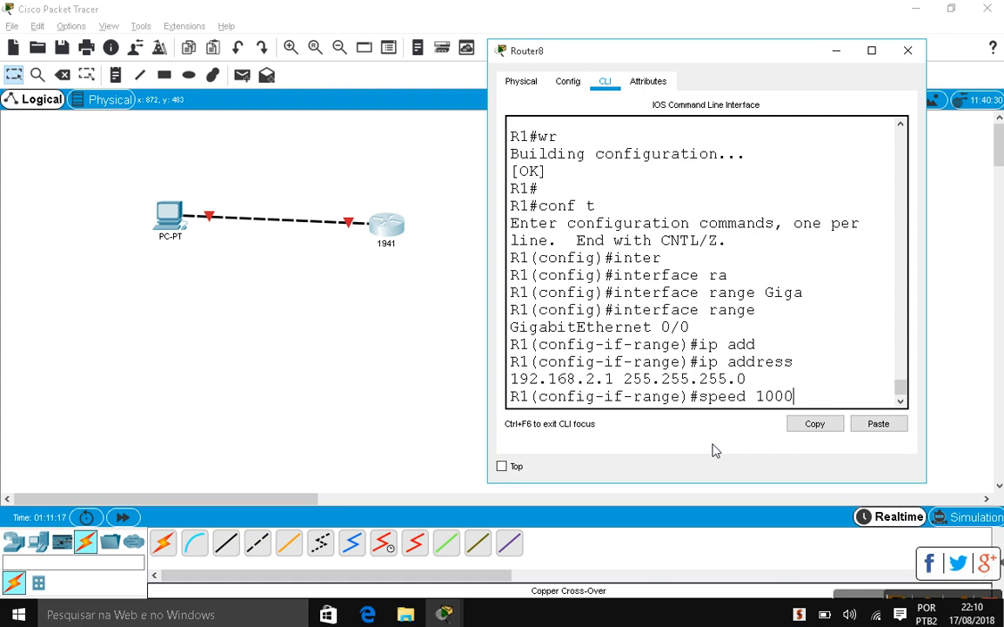
pyautogui.press('Return')
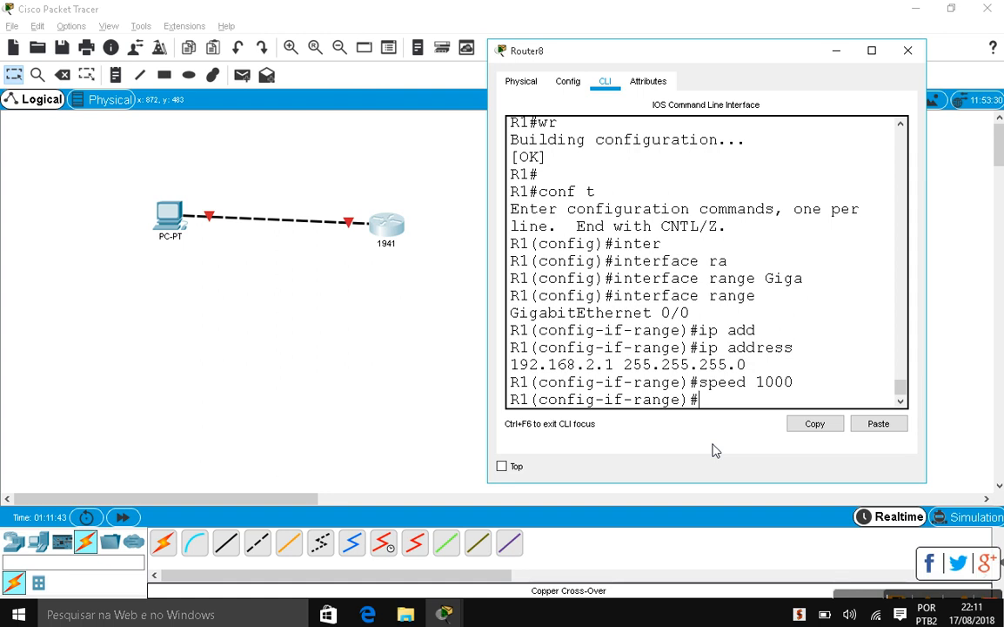
# Verify GigabitEthernet0/0 shows 1000 Mbps and 192.168.2.1 in Config, then begin the duplex command
pyautogui.click(568, 81)
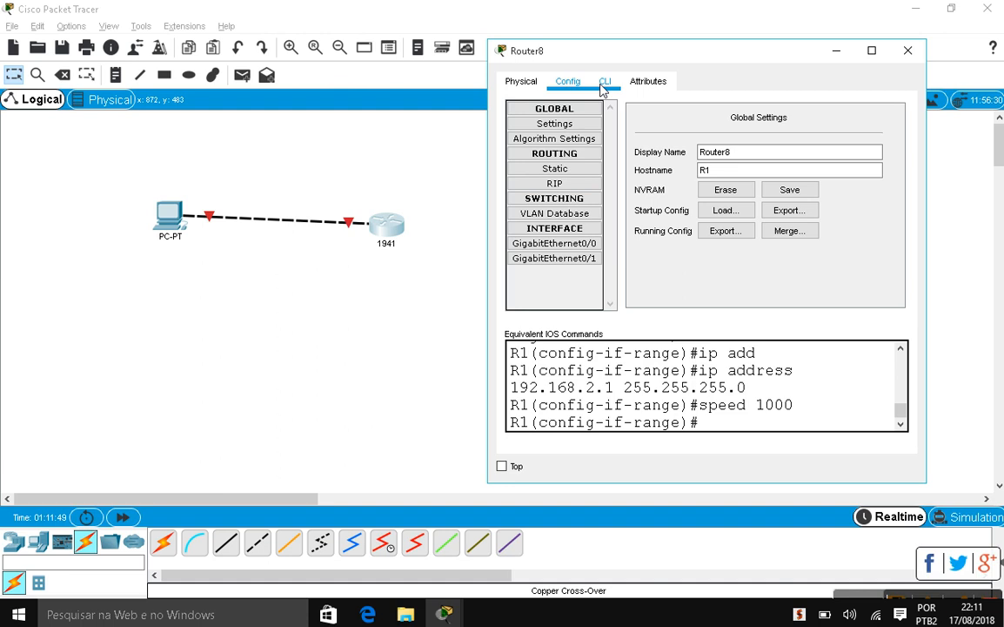
pyautogui.click(571, 244)
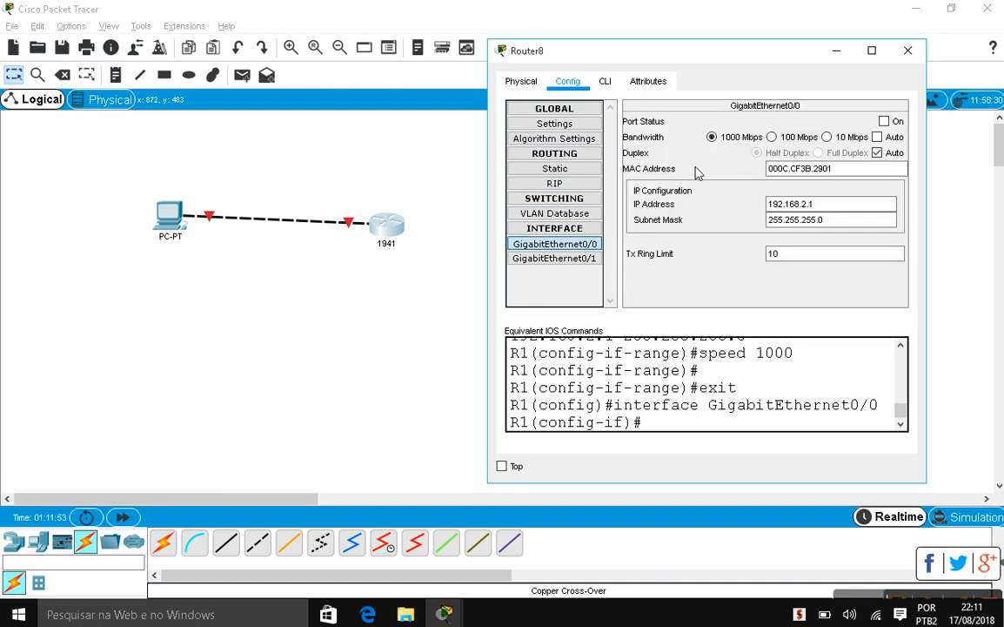
pyautogui.hotkey('ctrl', 'Tab')
pyautogui.write('du')
pyautogui.press('BackSpace')
pyautogui.press('BackSpace')
pyautogui.write('duplex')
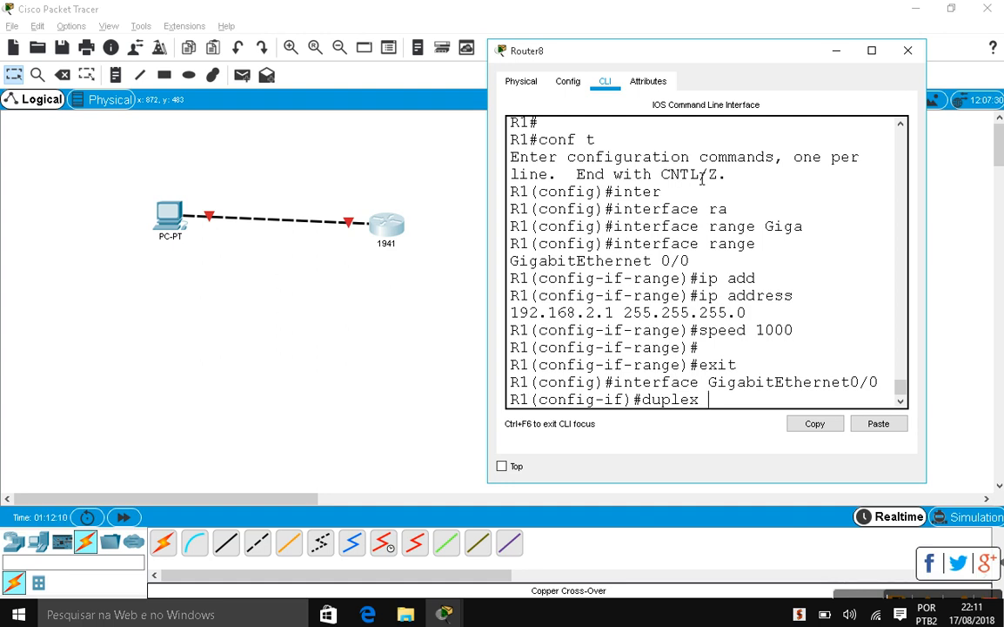
# Set GigabitEthernet0/0 to duplex half and bring it up with no shutdown
pyautogui.write('half')
pyautogui.press('Return')
pyautogui.press('Return')
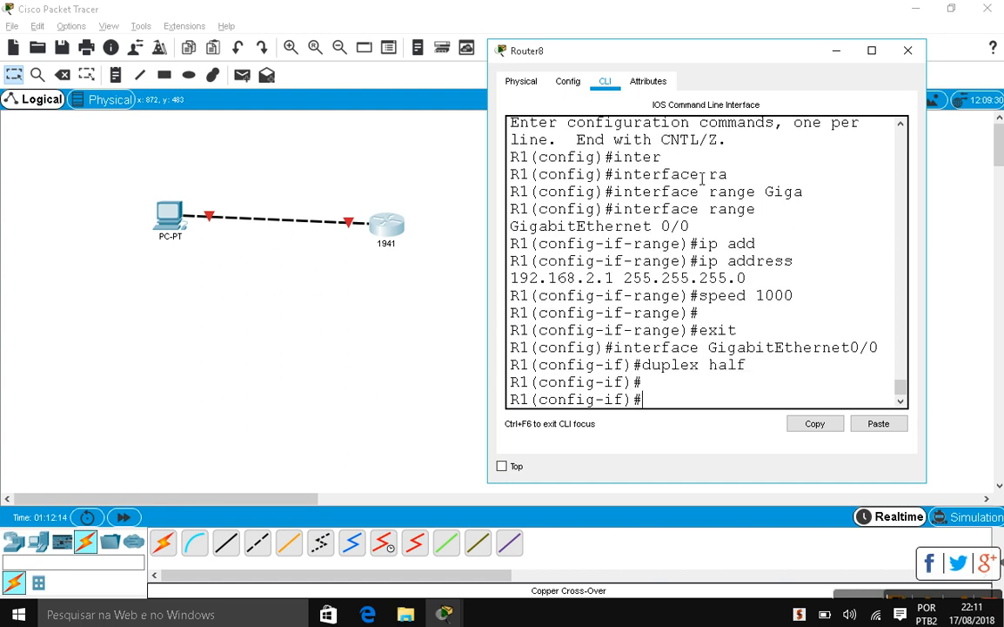
pyautogui.write('no shut')
pyautogui.press('Tab')
pyautogui.press('Return')
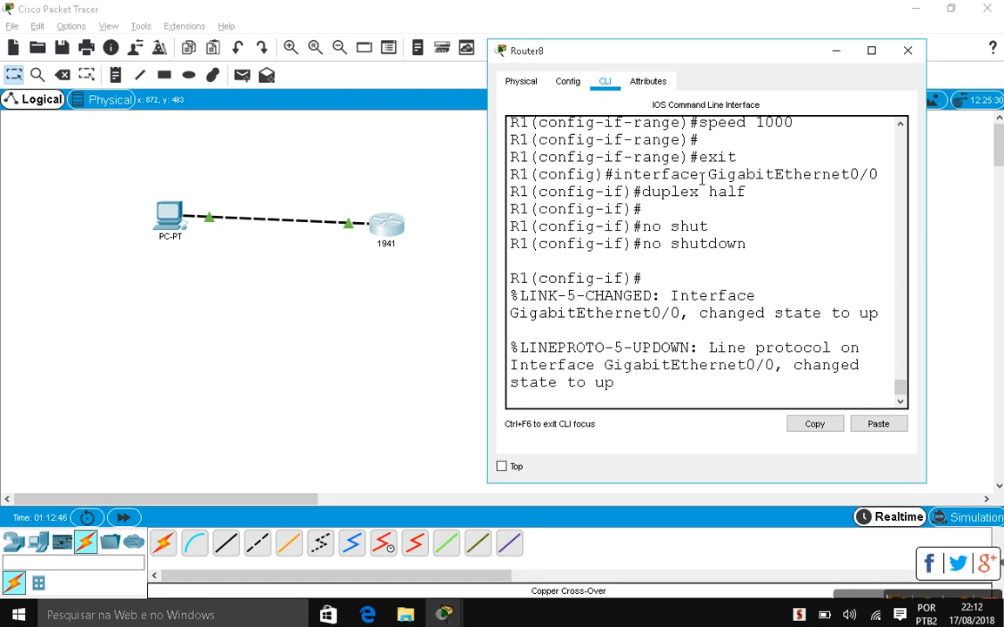
# Exit interface and global configuration modes back to the R1# prompt
pyautogui.press('Return')
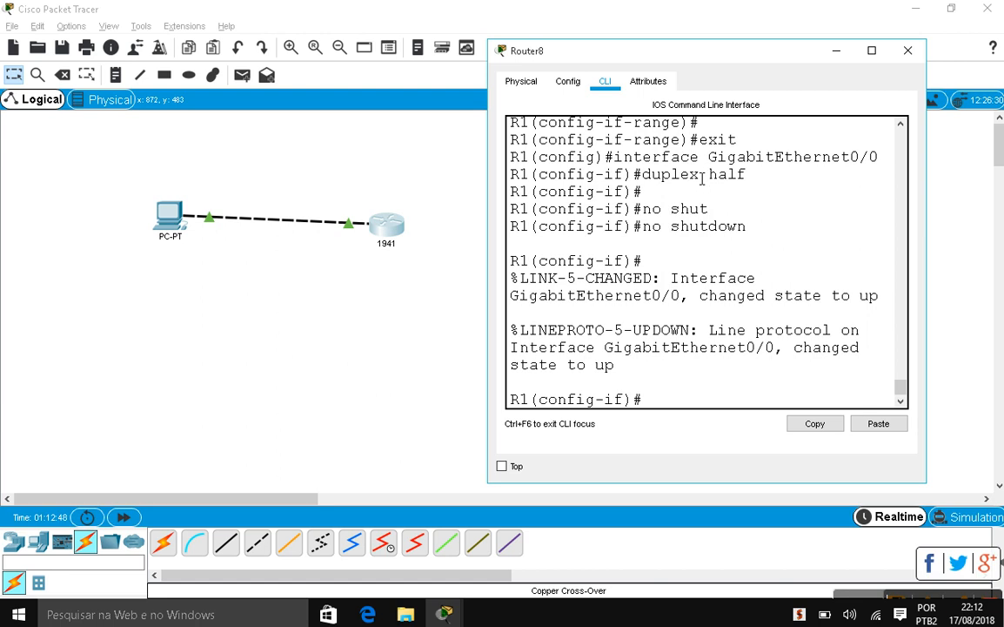
pyautogui.write('exit')
pyautogui.press('Return')
pyautogui.press('Return')
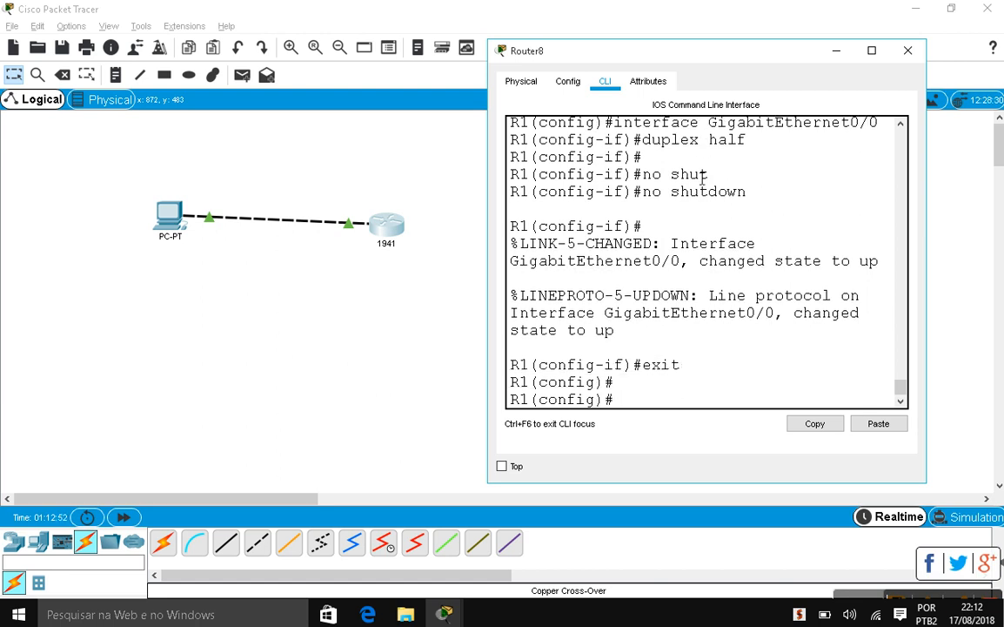
pyautogui.write('exit')
pyautogui.press('Return')
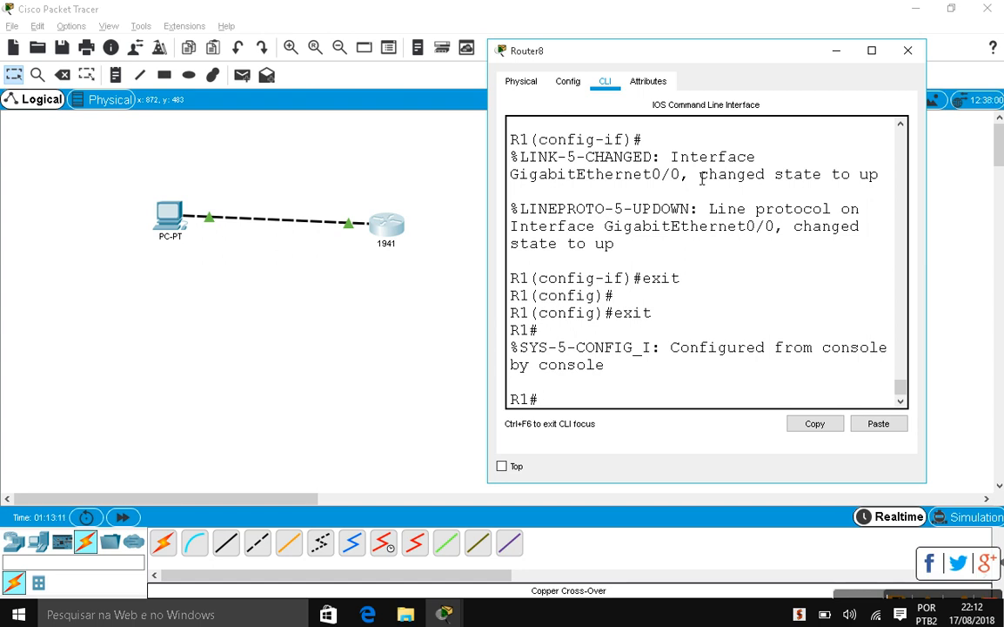
# Save the running configuration with copy running-config startup-config
pyautogui.write('copy runni')
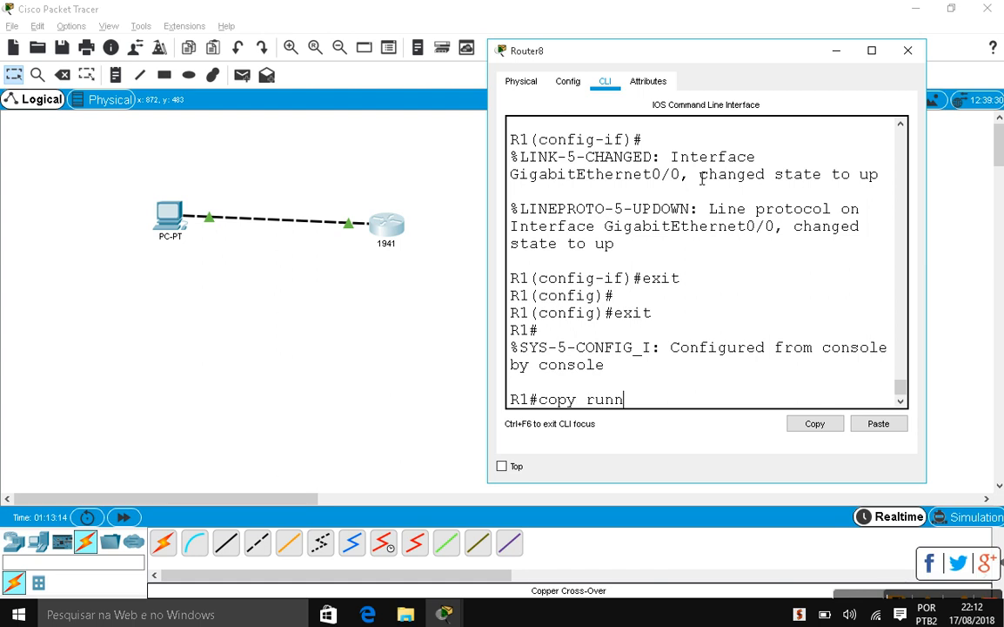
pyautogui.press('Tab')
pyautogui.write('st')
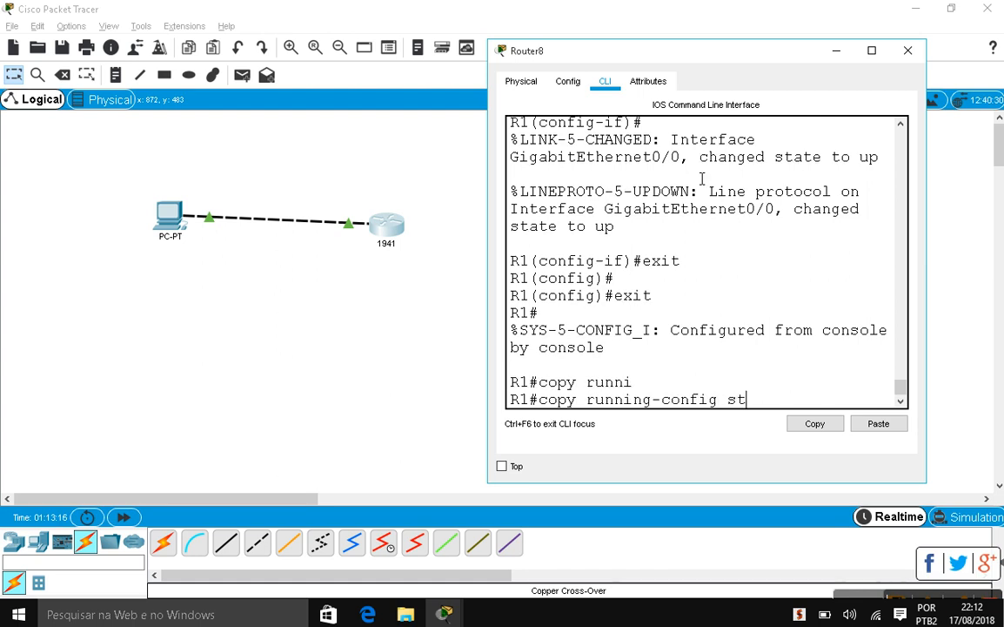
pyautogui.write('ar')
pyautogui.press('Tab')
pyautogui.press('Return')
pyautogui.press('Return')
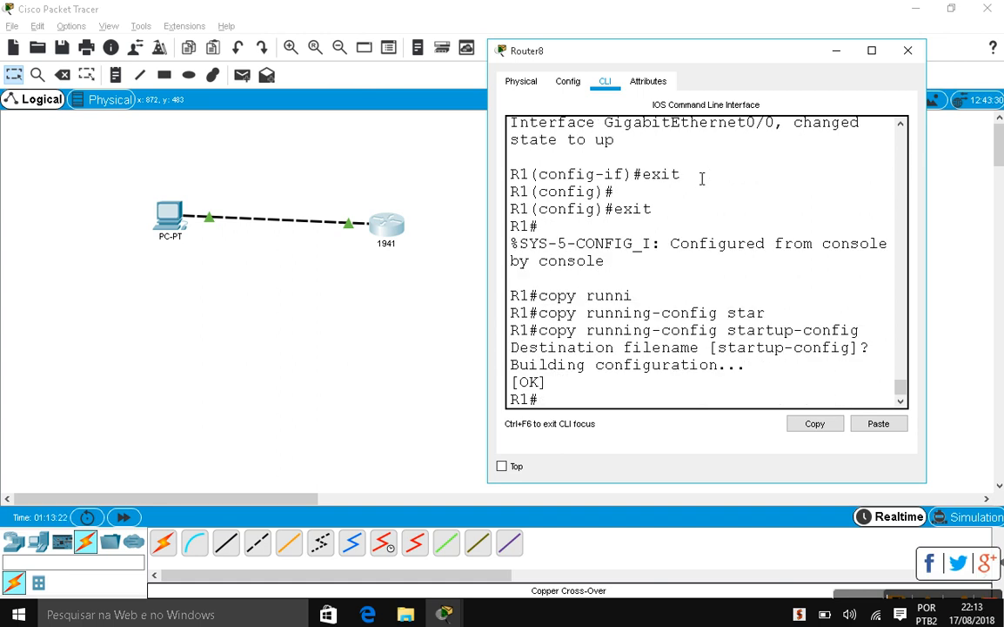
# Reopen Router8 to confirm GigabitEthernet0/0 is on, half duplex, 1000 Mbps, then close it
pyautogui.moveTo(581, 51); pyautogui.dragTo(355, 54)
pyautogui.click(680, 56)
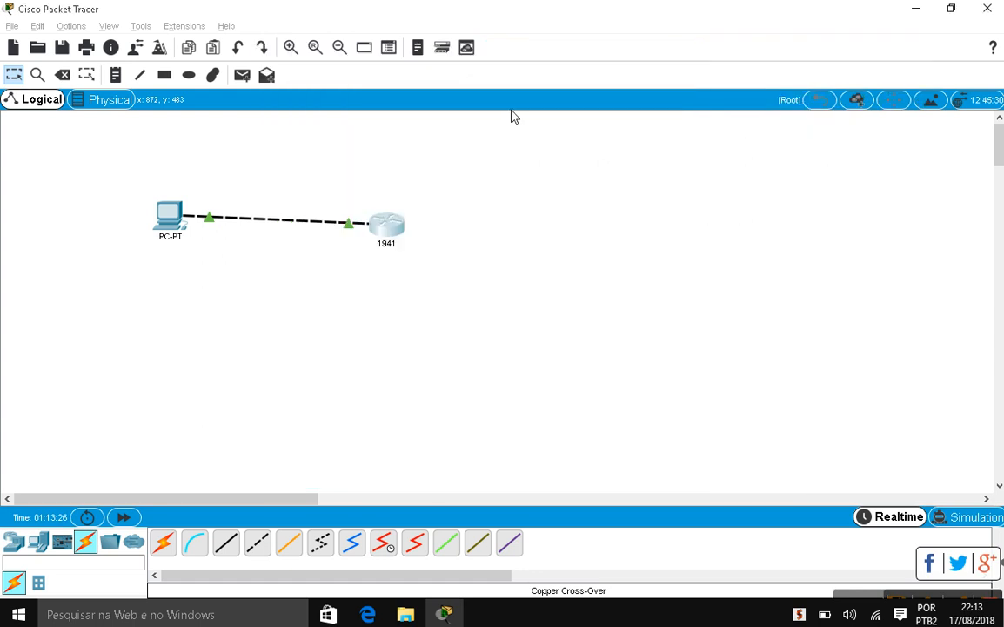
pyautogui.click(396, 226)
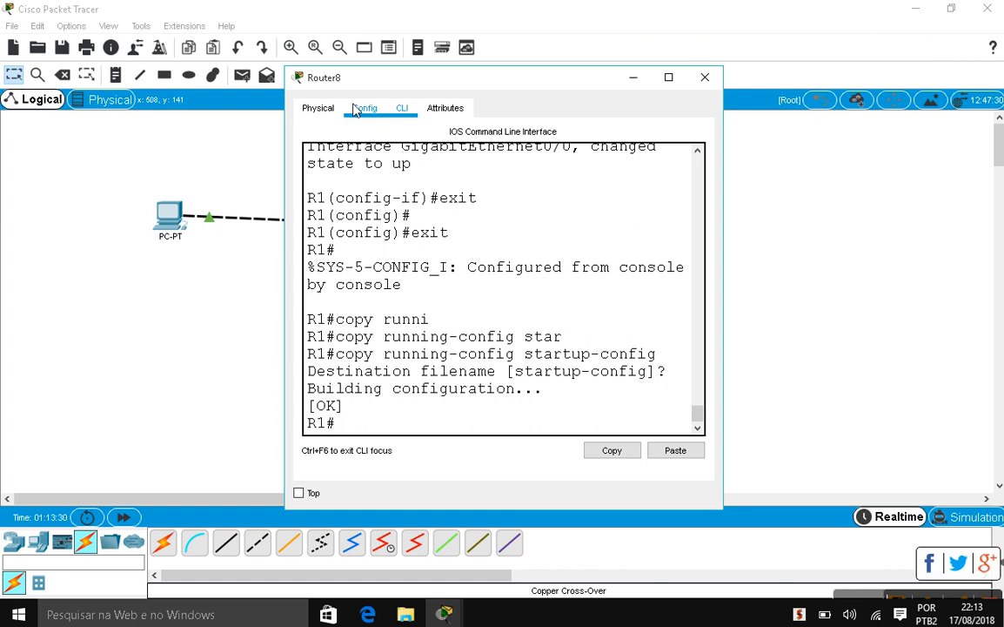
pyautogui.click(360, 107)
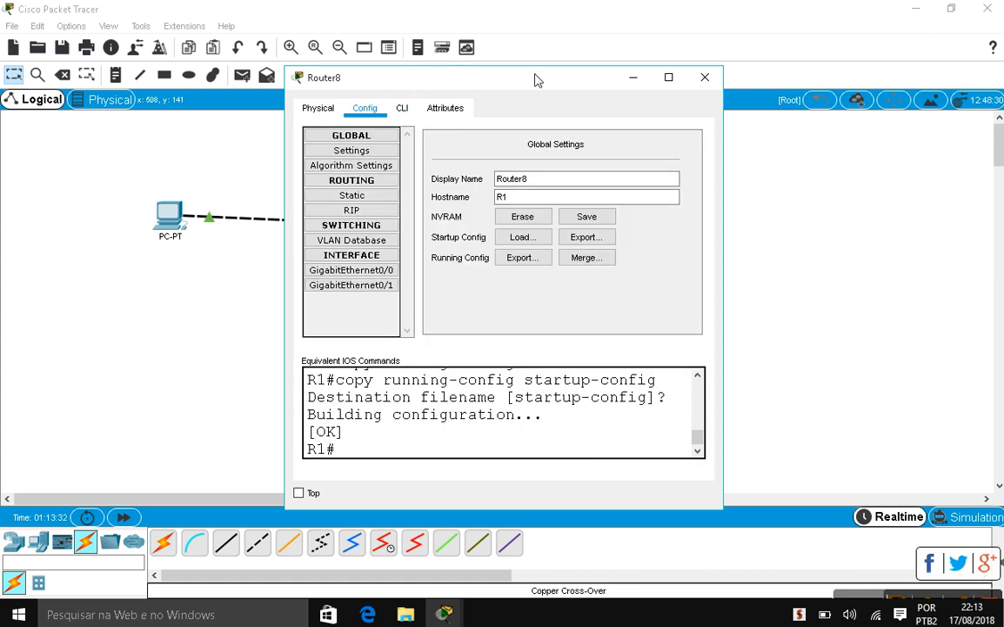
pyautogui.click(705, 77)
pyautogui.hotkey('alt', 'Tab')
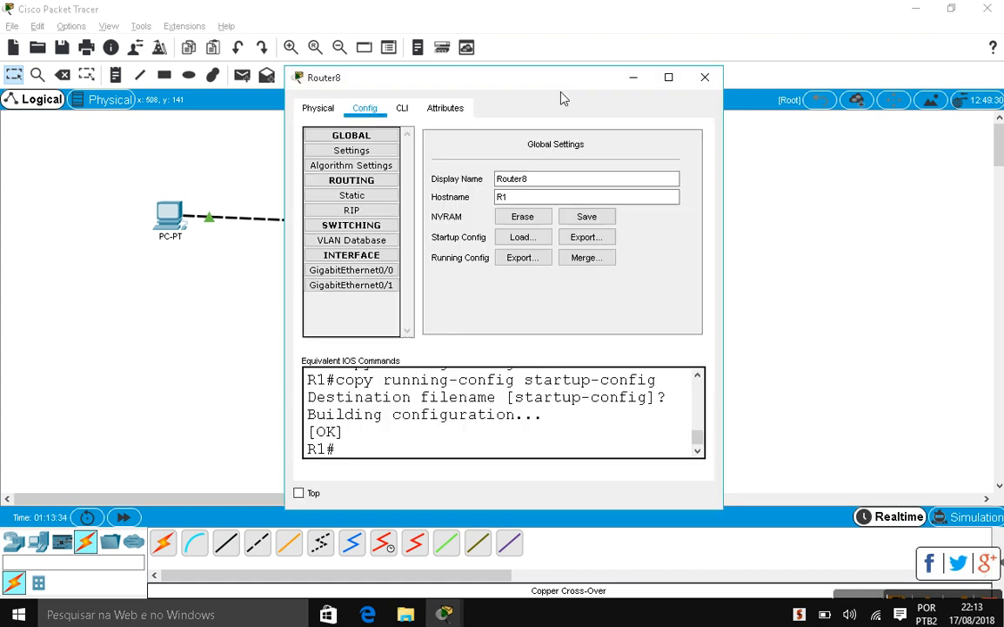
pyautogui.click(392, 276)
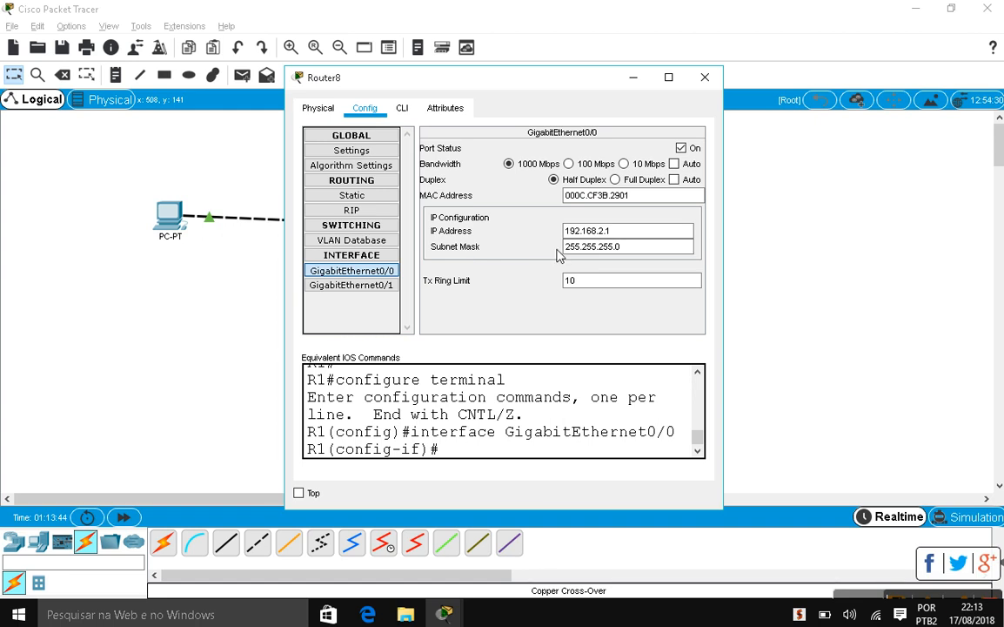
pyautogui.click(55, 268)
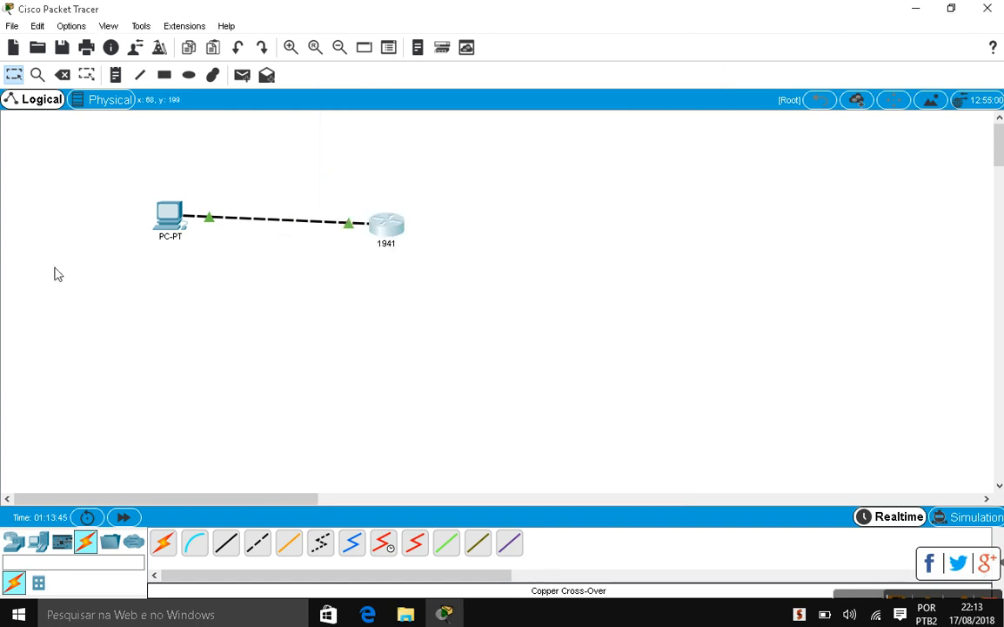
pyautogui.click(158, 217)
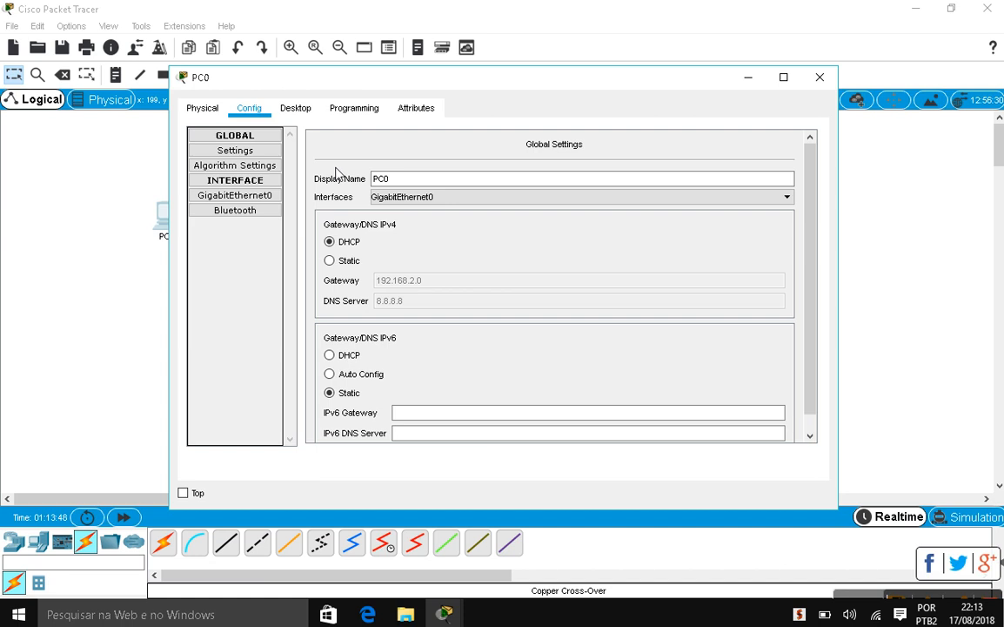
pyautogui.click(194, 198)
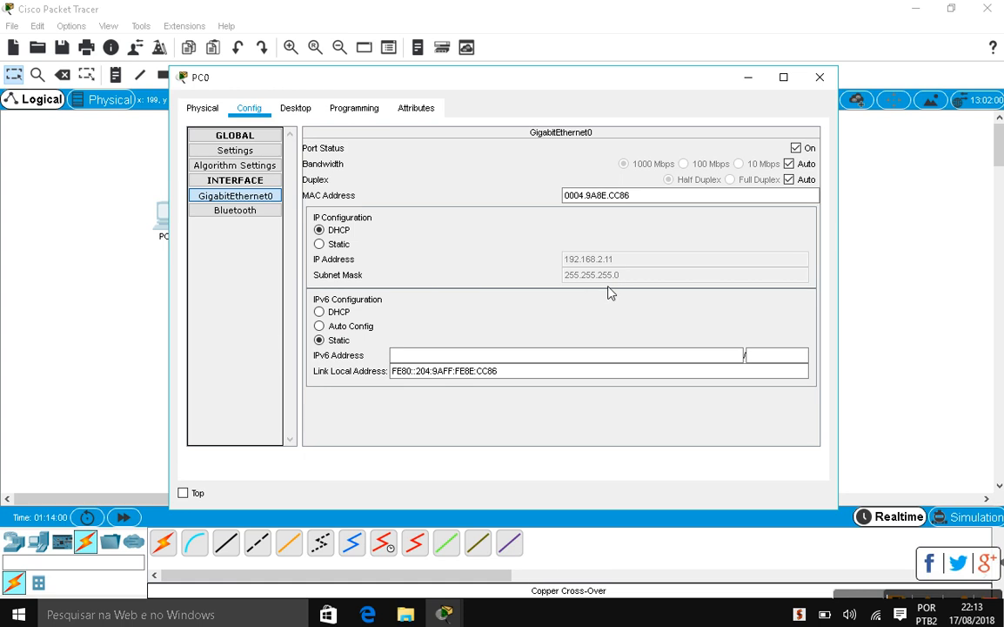
pyautogui.press('Escape')
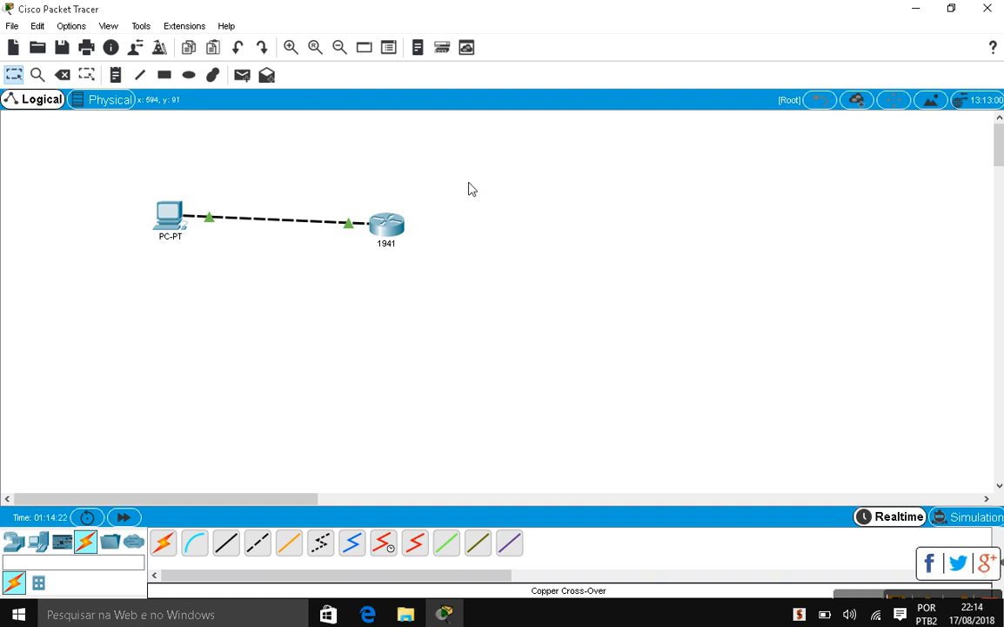
pyautogui.click(393, 224)
pyautogui.click(402, 108)
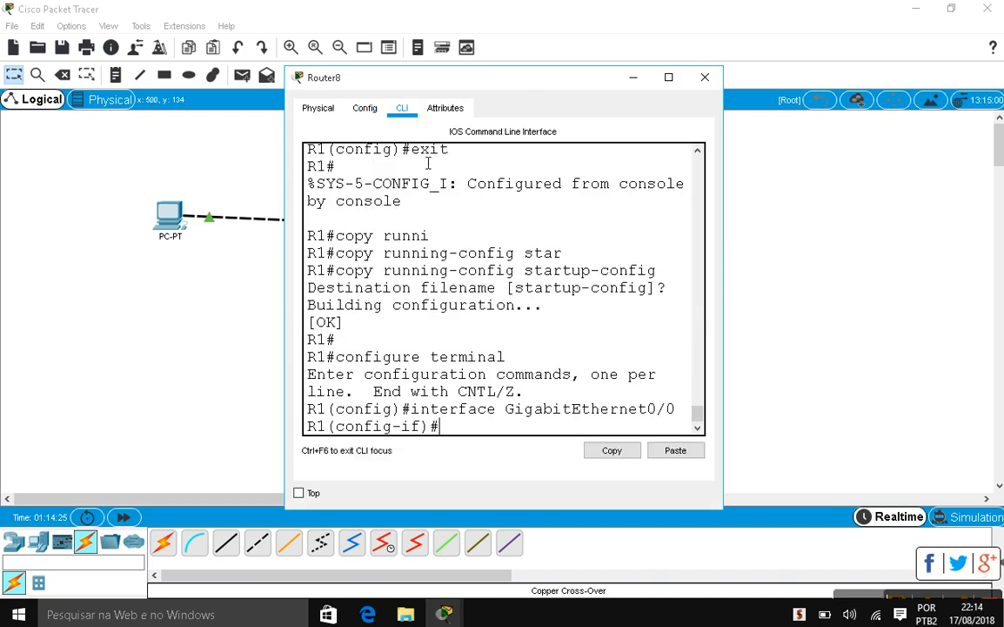
pyautogui.scroll(2, 474, 174)
pyautogui.scroll(6, 474, 174)
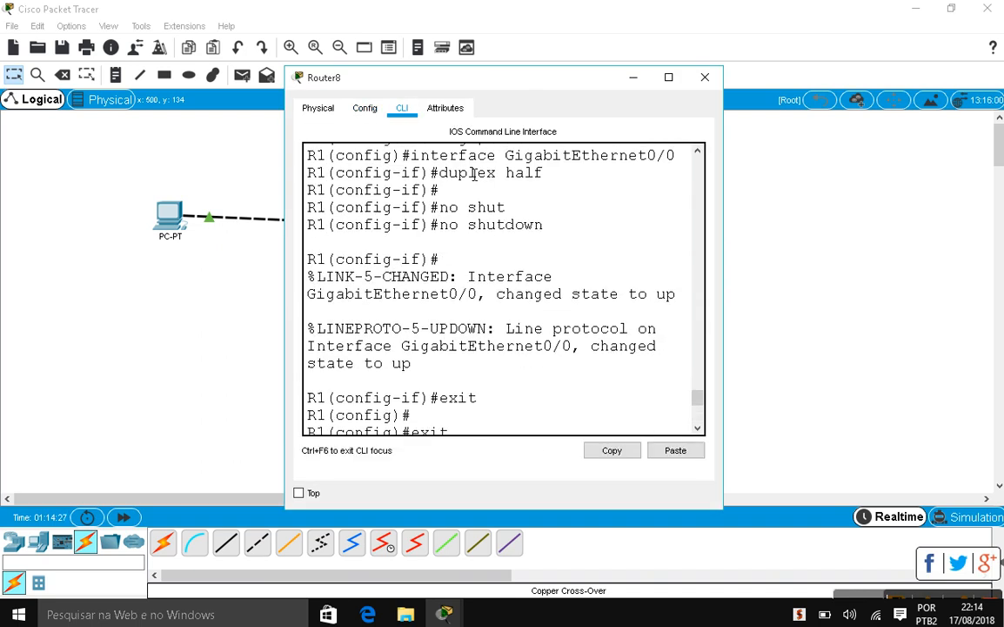
pyautogui.scroll(12, 475, 174)
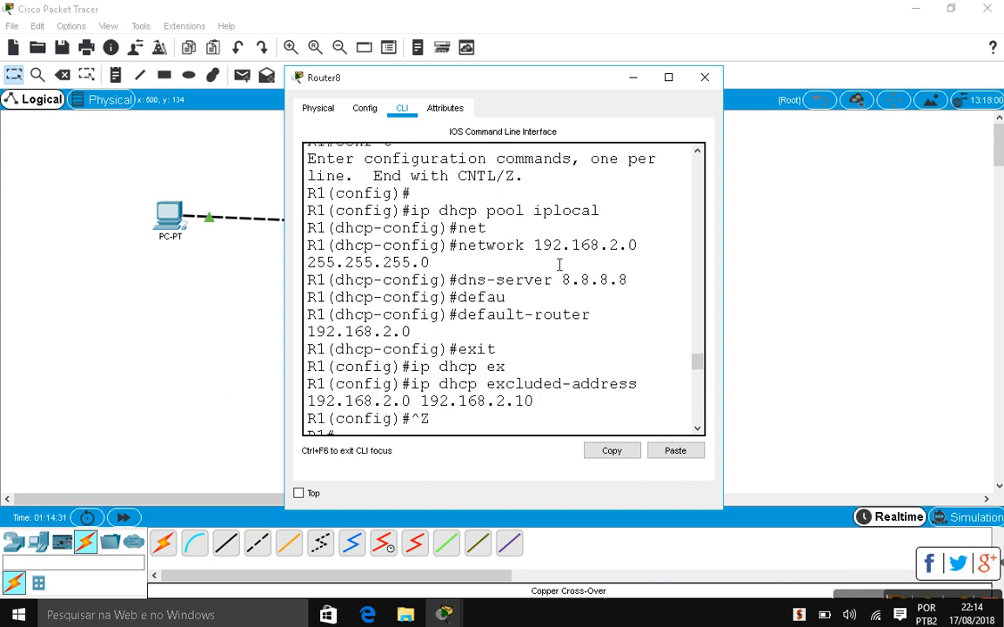
pyautogui.click(705, 77)
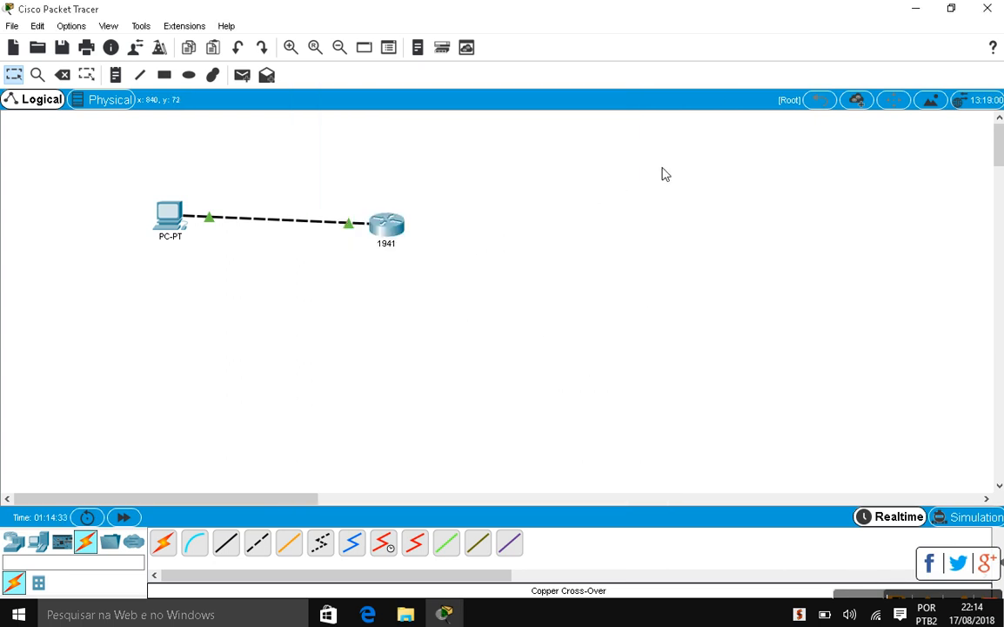